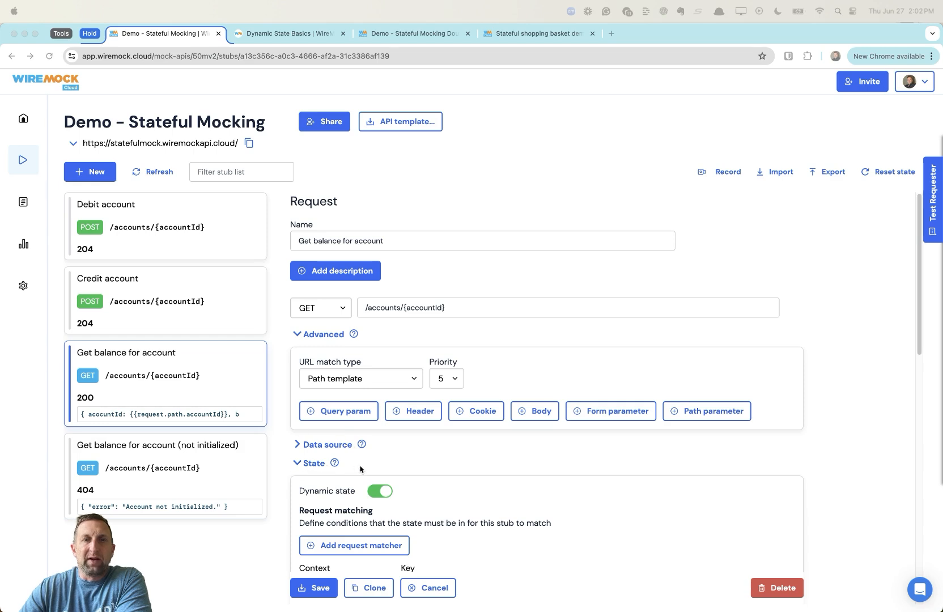
# Step: Review the state request matcher of the Get balance for account stub, including its custom context, without changing it
pyautogui.scroll(-3, 361, 468)
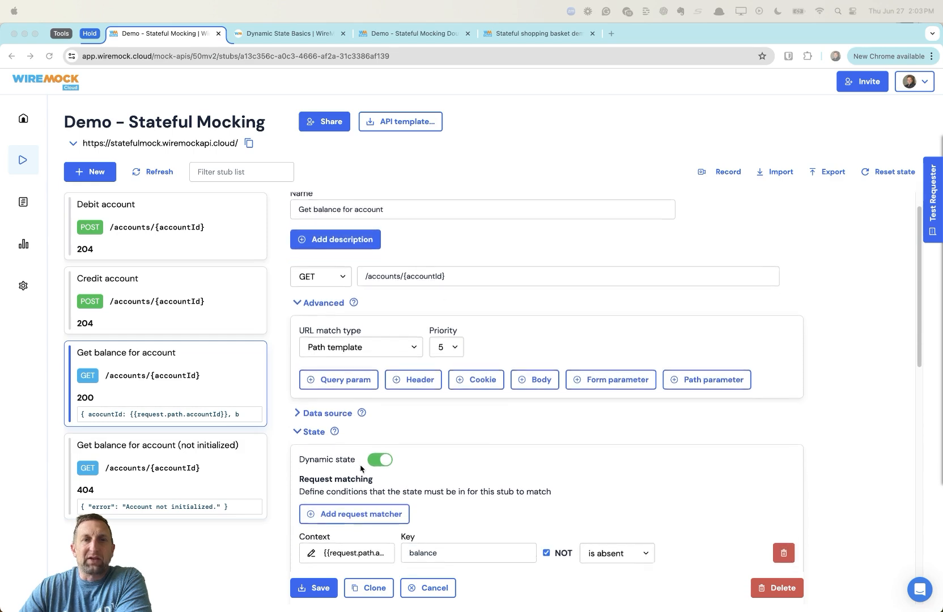
pyautogui.scroll(-1, 445, 432)
pyautogui.scroll(-5, 445, 432)
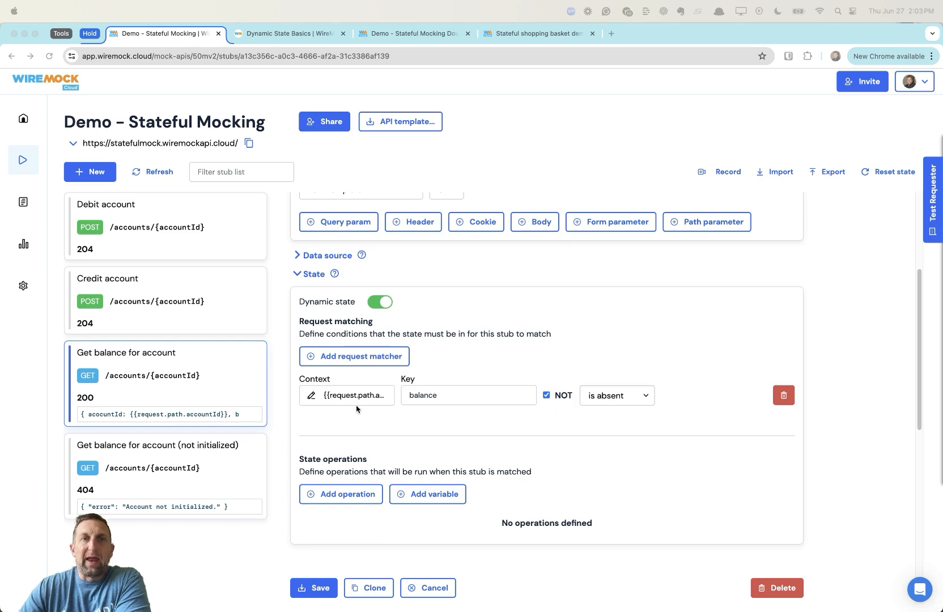
pyautogui.click(348, 398)
pyautogui.click(349, 399)
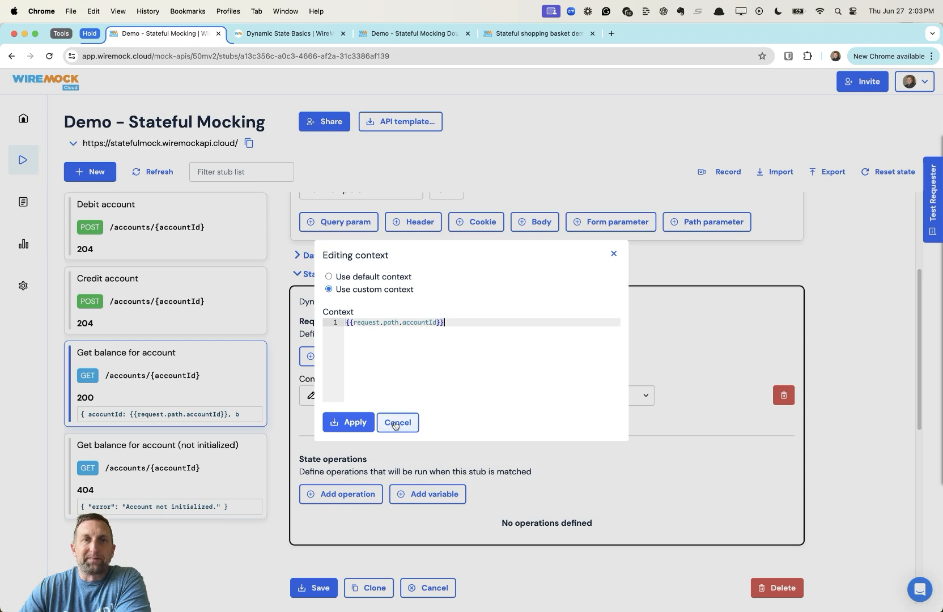
pyautogui.click(398, 422)
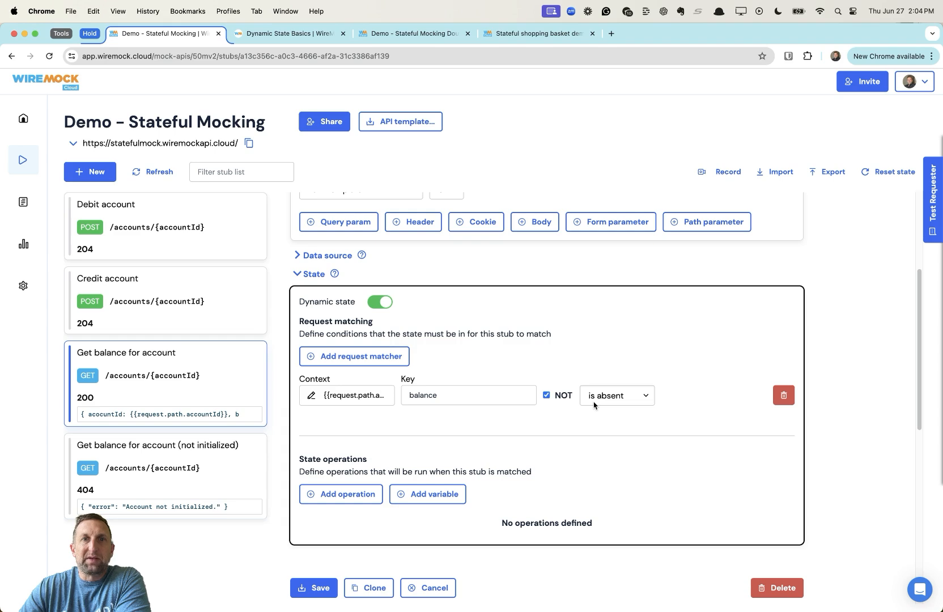
# Step: Examine the JSON response body template of the Get balance for account stub, covering the account ID and the balance state lookup
pyautogui.scroll(-5, 595, 405)
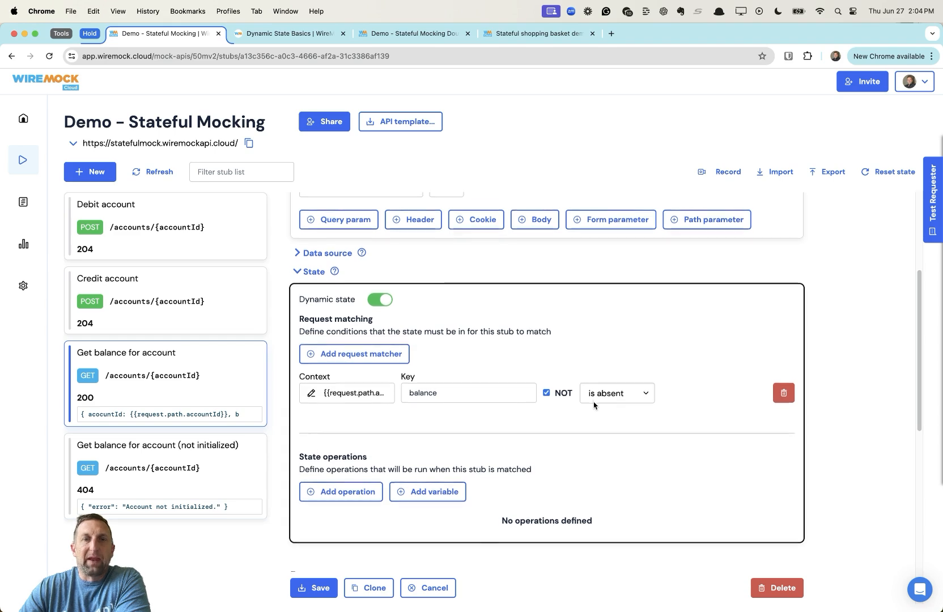
pyautogui.scroll(-4, 594, 404)
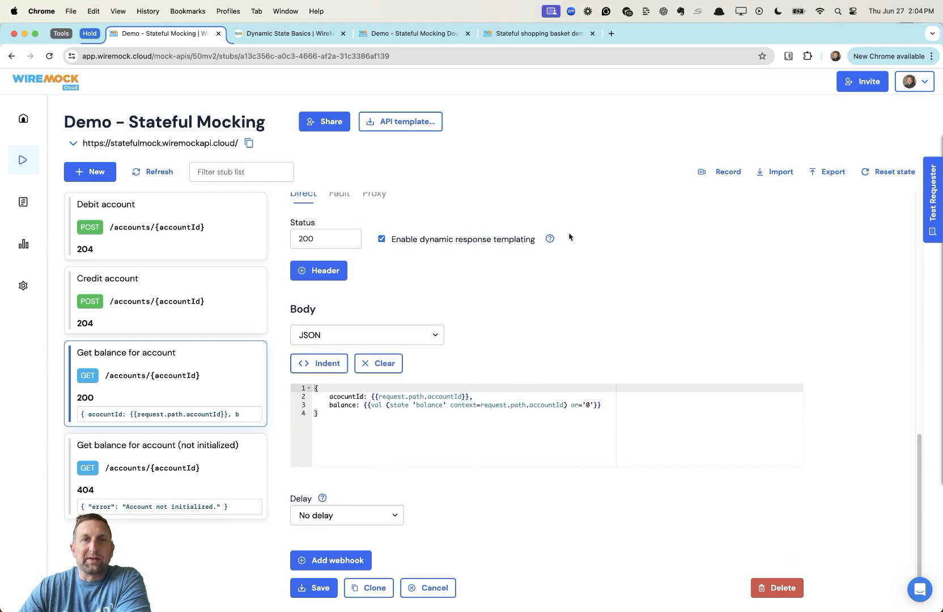
pyautogui.doubleClick(341, 396)
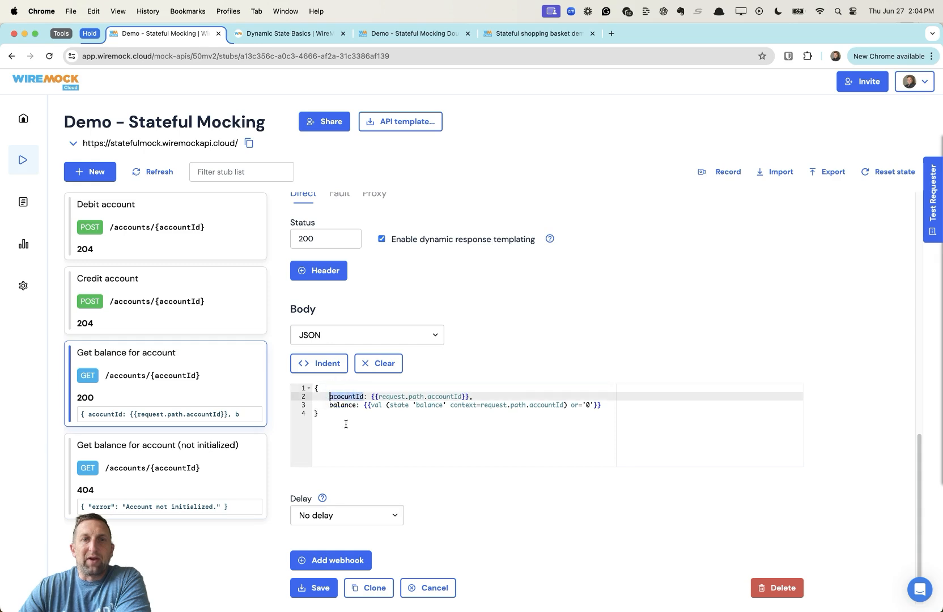
pyautogui.doubleClick(416, 397)
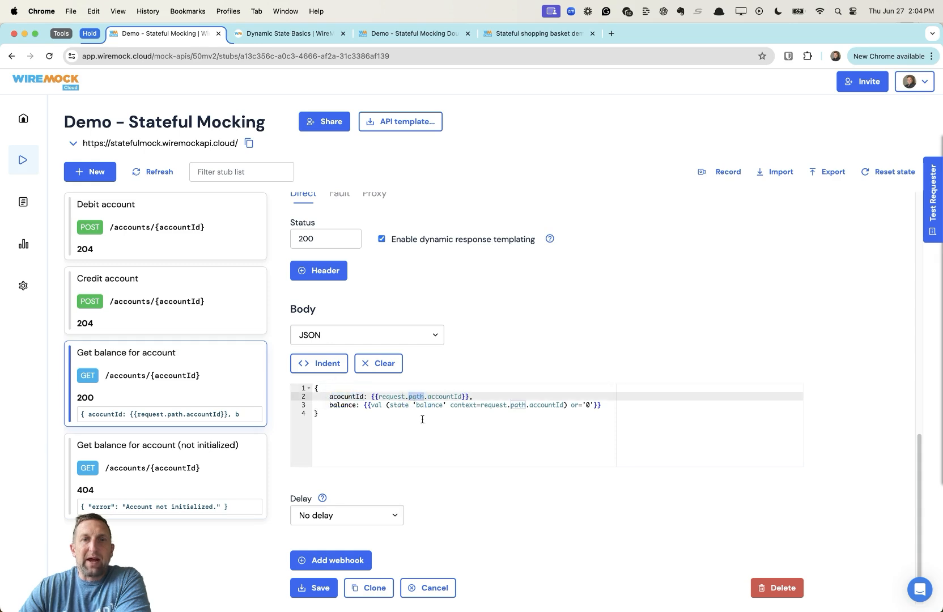
pyautogui.doubleClick(339, 406)
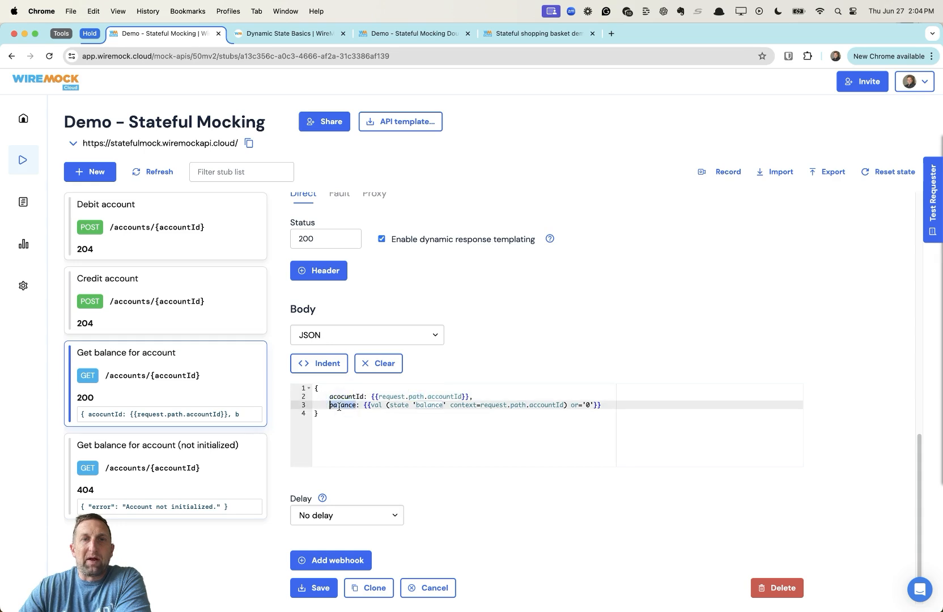
pyautogui.doubleClick(400, 405)
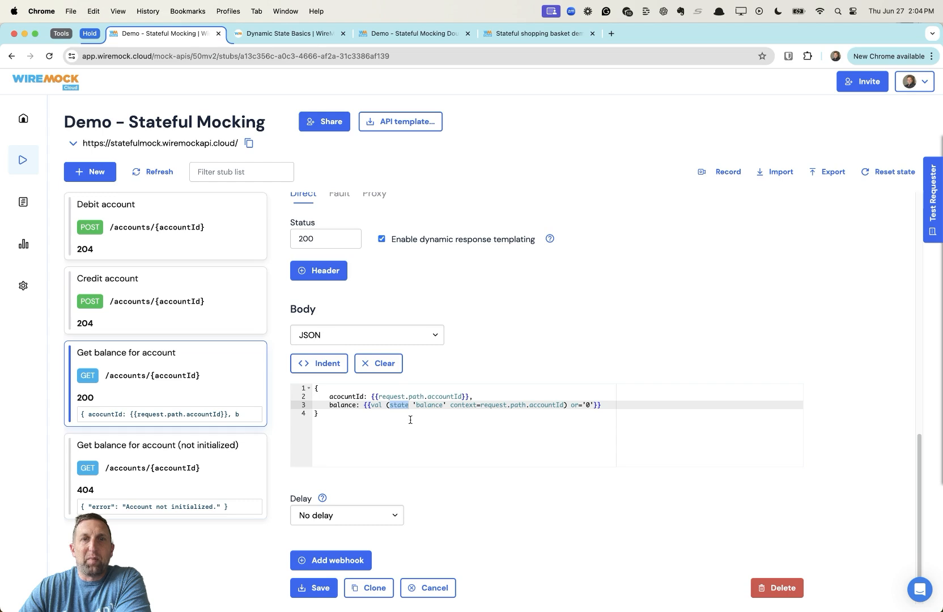
pyautogui.doubleClick(429, 405)
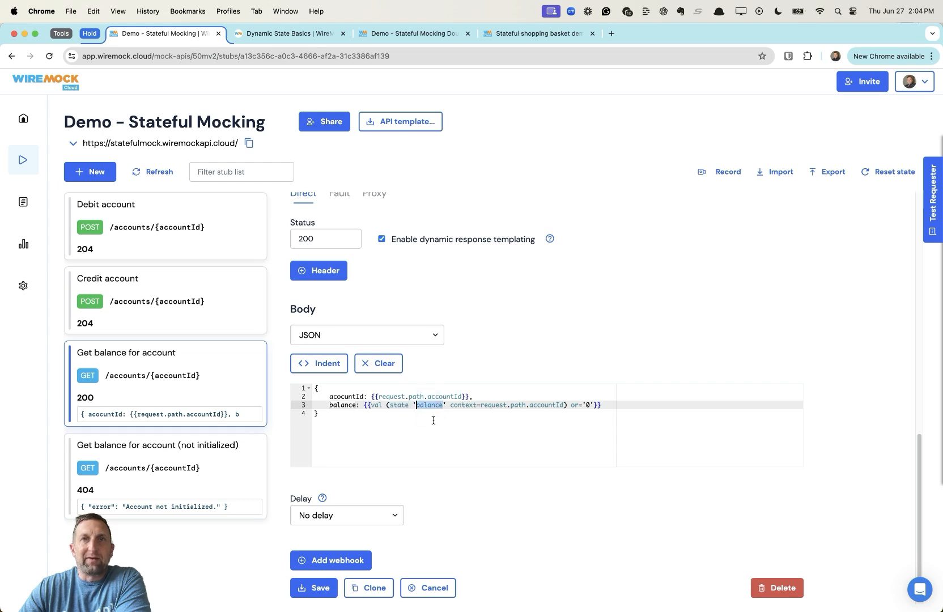
pyautogui.doubleClick(466, 406)
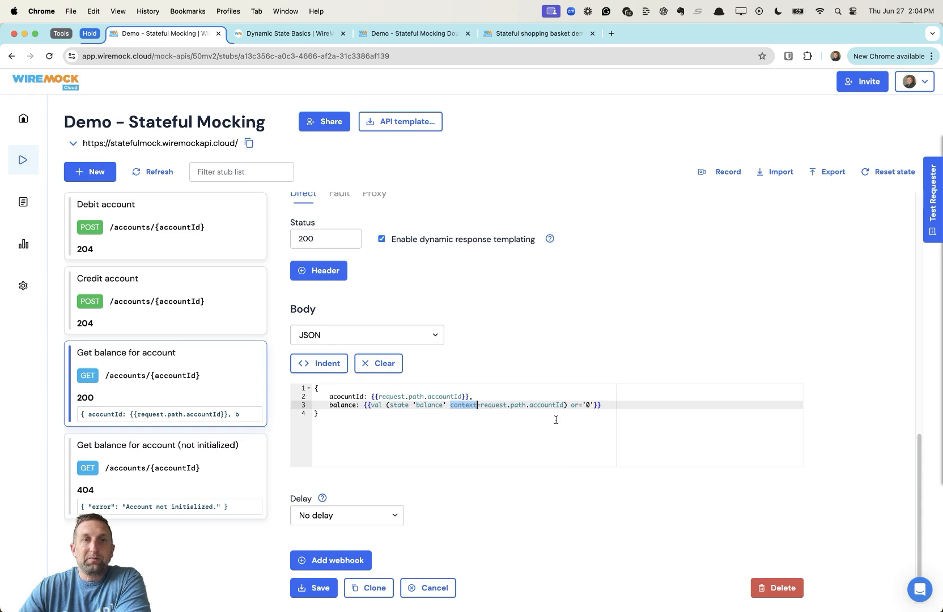
# Step: Open the Get balance for account (not initialized) stub and review its response status and JSON body
pyautogui.click(175, 454)
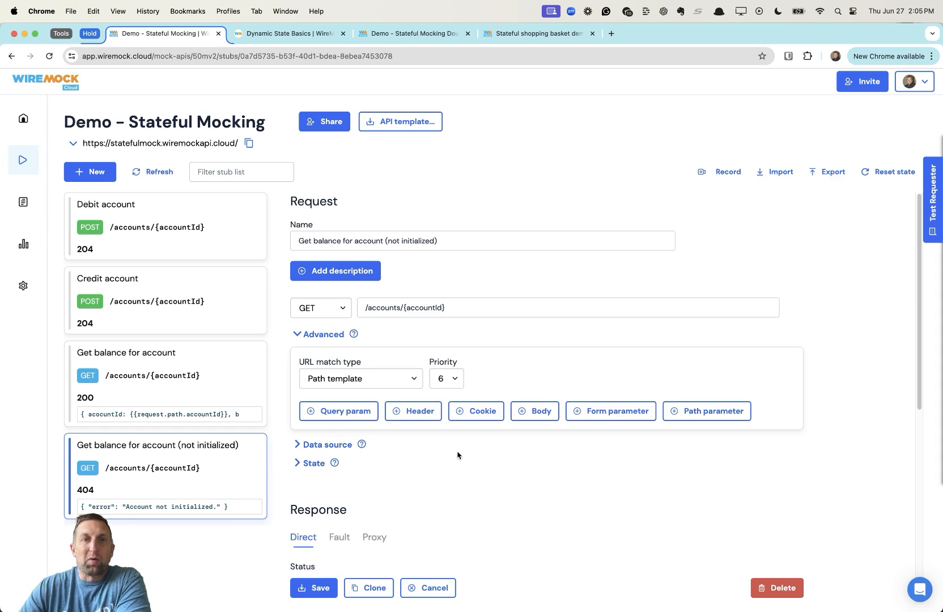
pyautogui.scroll(-5, 461, 467)
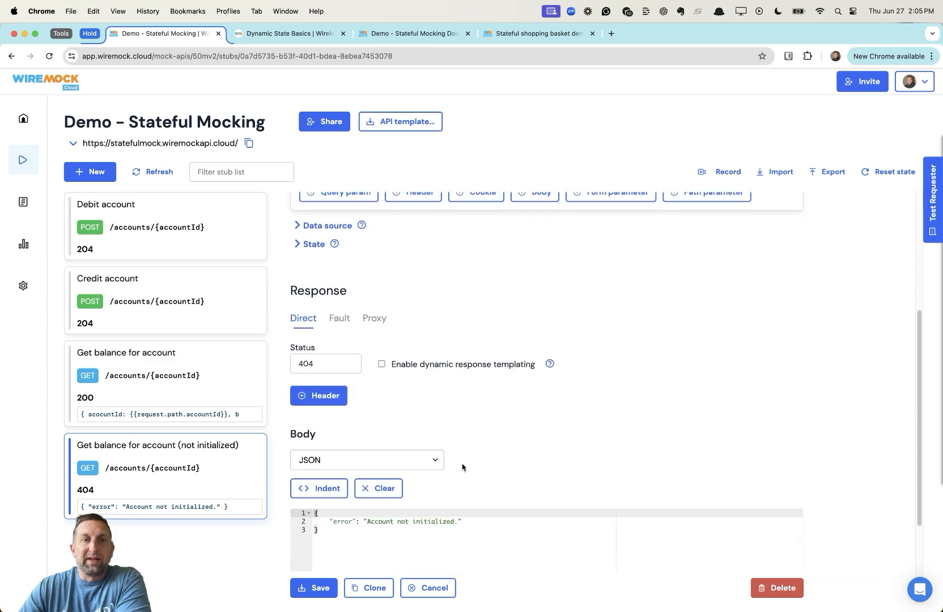
pyautogui.scroll(-1, 462, 467)
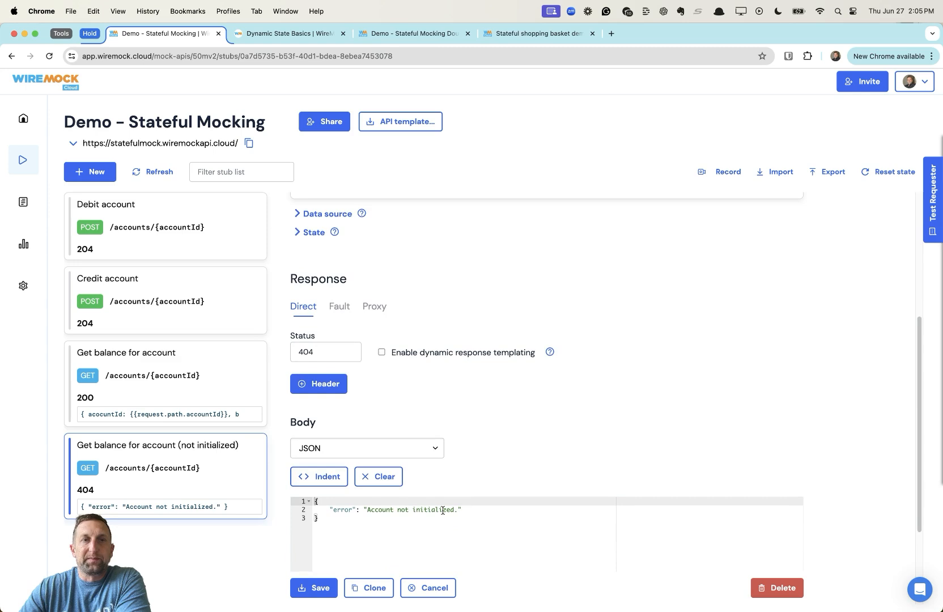
# Step: Open the Credit account stub and review its request body matcher and dynamic state settings
pyautogui.click(205, 298)
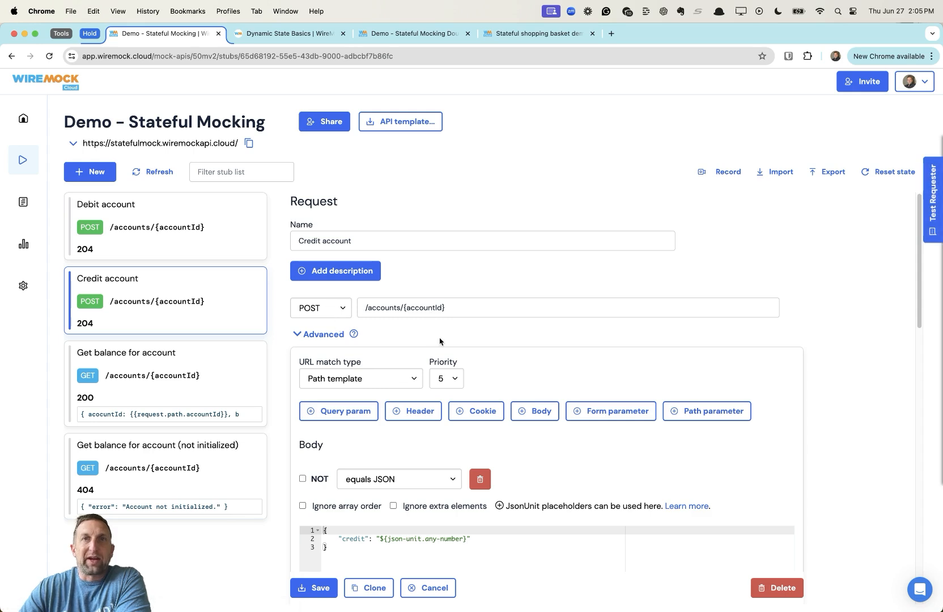
pyautogui.scroll(-1, 437, 426)
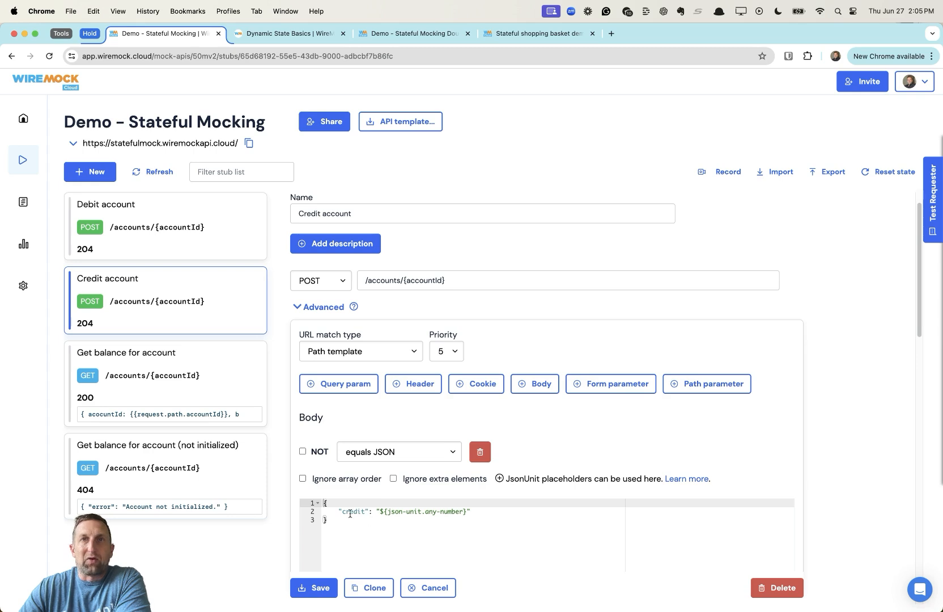
pyautogui.scroll(-4, 391, 540)
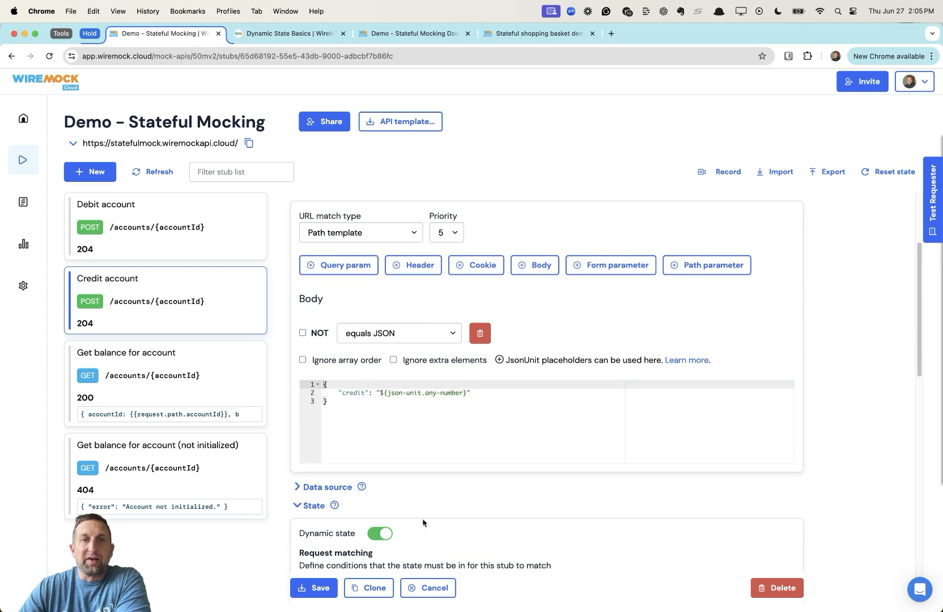
pyautogui.scroll(-5, 423, 522)
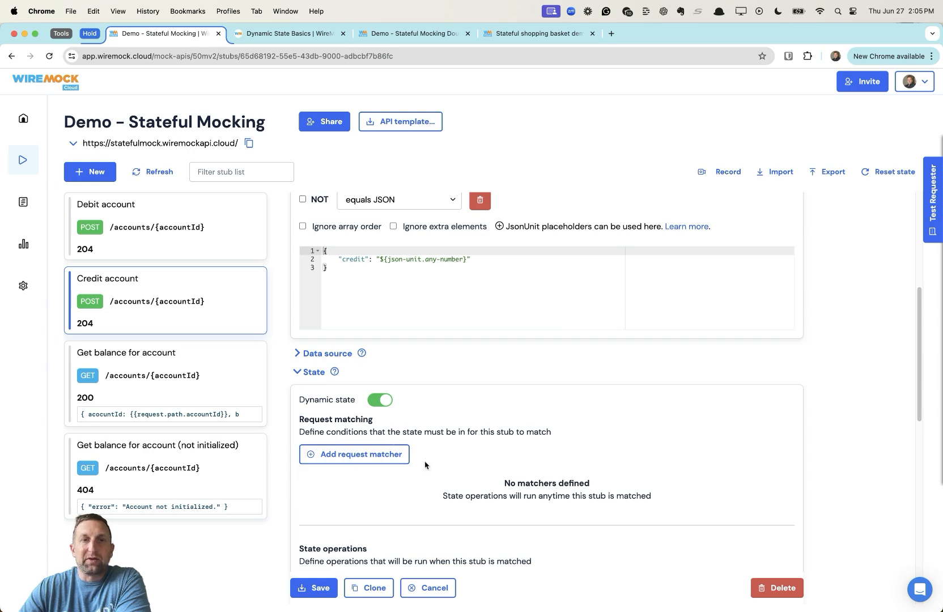
pyautogui.scroll(-4, 422, 462)
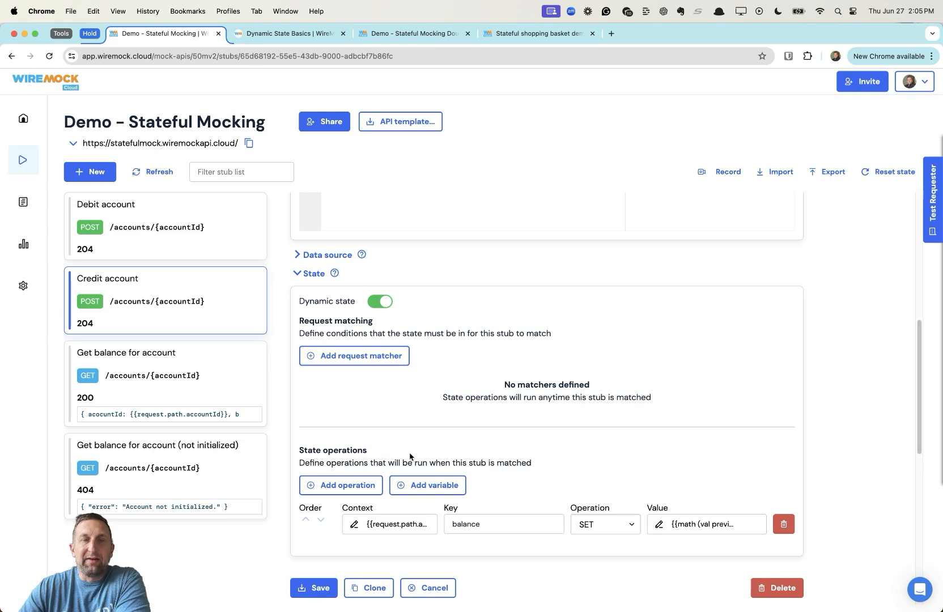
# Step: Inspect the context, key and operation type of the Credit account stub's state operation without changing them
pyautogui.click(387, 526)
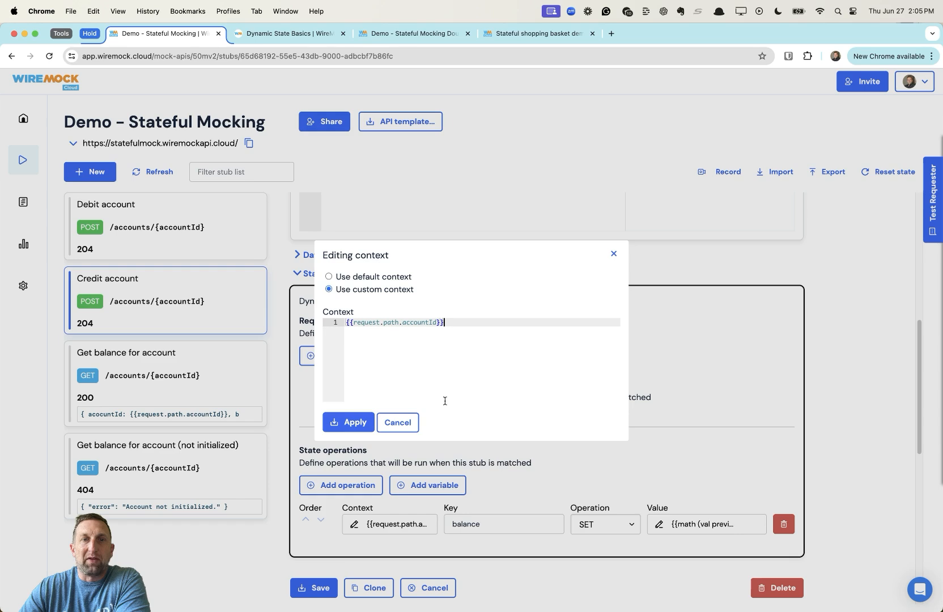
pyautogui.click(398, 422)
pyautogui.doubleClick(465, 526)
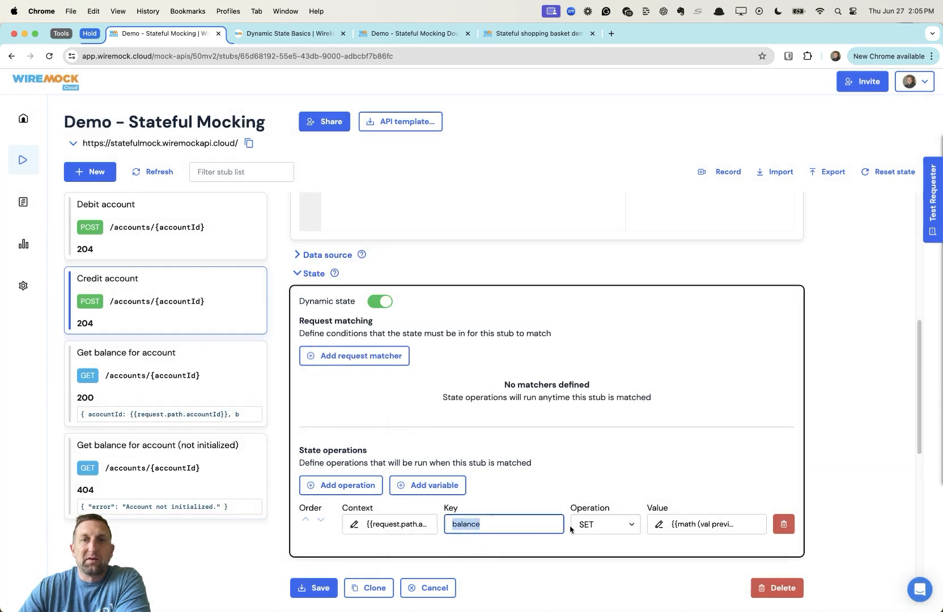
pyautogui.click(593, 525)
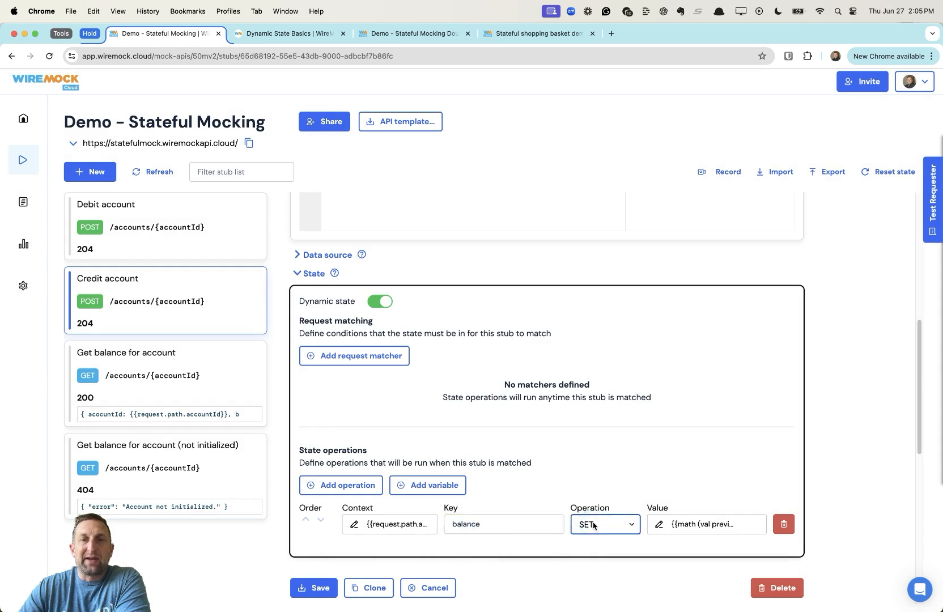
pyautogui.click(594, 525)
pyautogui.click(594, 525)
# Step: Inspect the value expression of the Credit account state operation, from the previous value to the JSON path, and close it unchanged
pyautogui.click(686, 524)
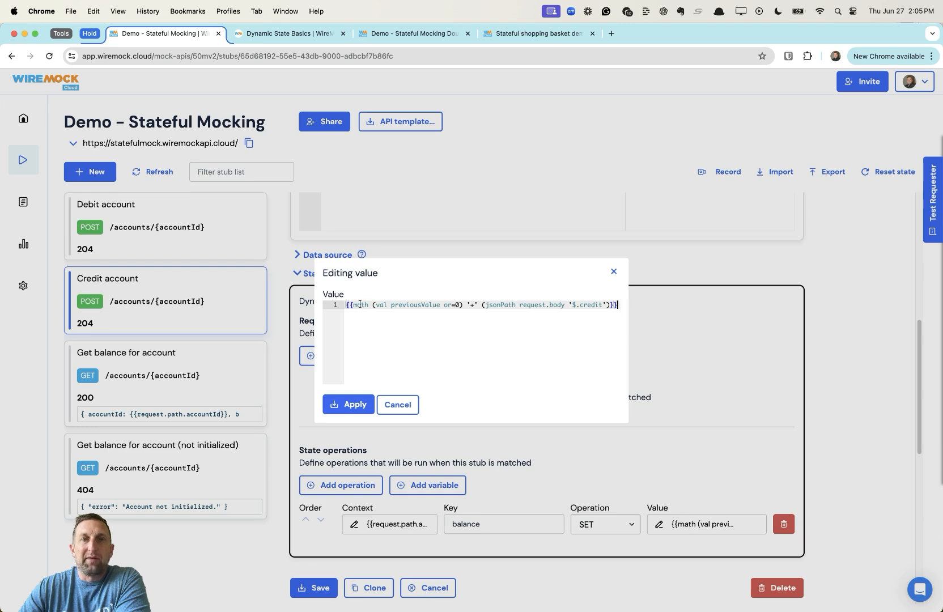
pyautogui.click(359, 304)
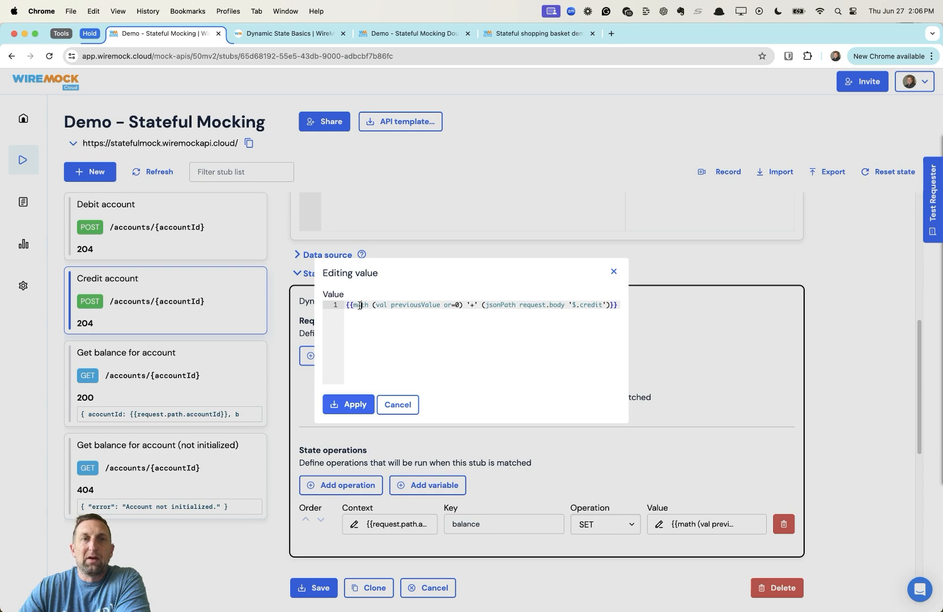
pyautogui.doubleClick(415, 305)
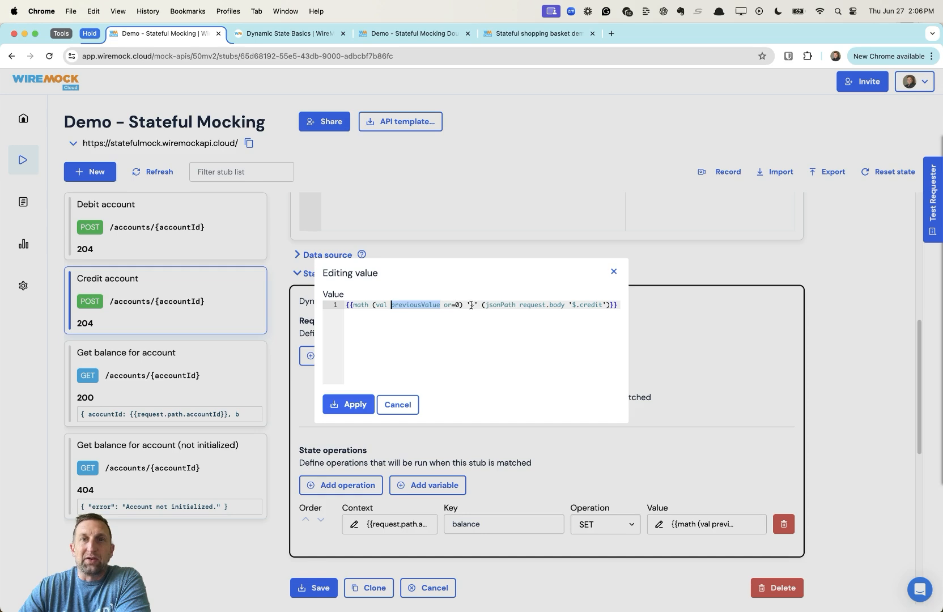
pyautogui.doubleClick(505, 305)
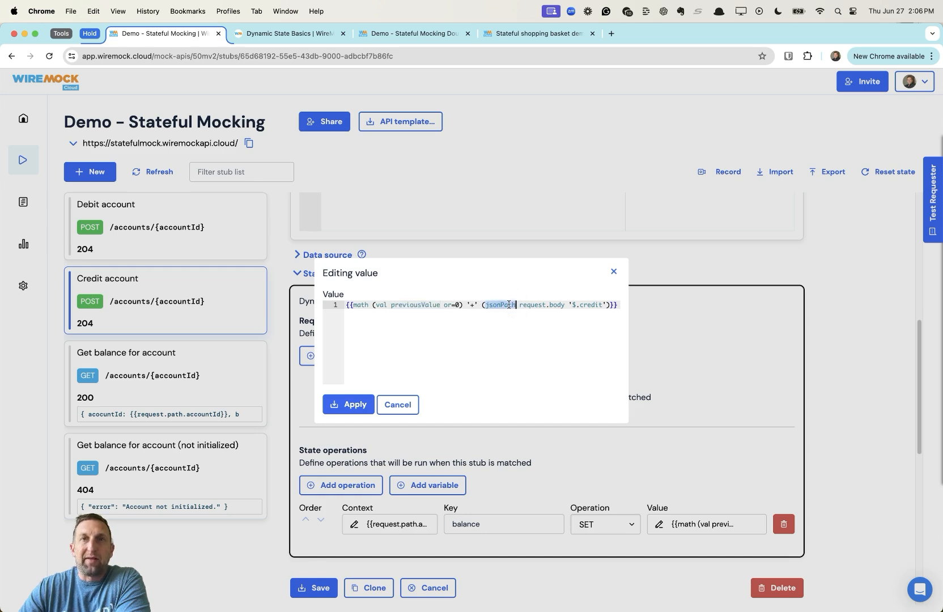
pyautogui.click(535, 305)
pyautogui.doubleClick(557, 305)
pyautogui.doubleClick(587, 305)
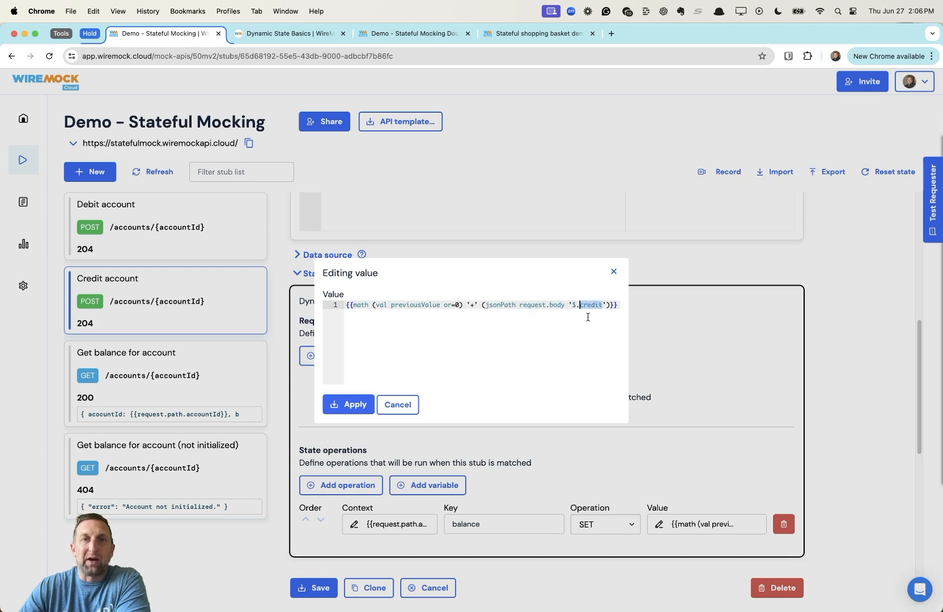
pyautogui.click(399, 405)
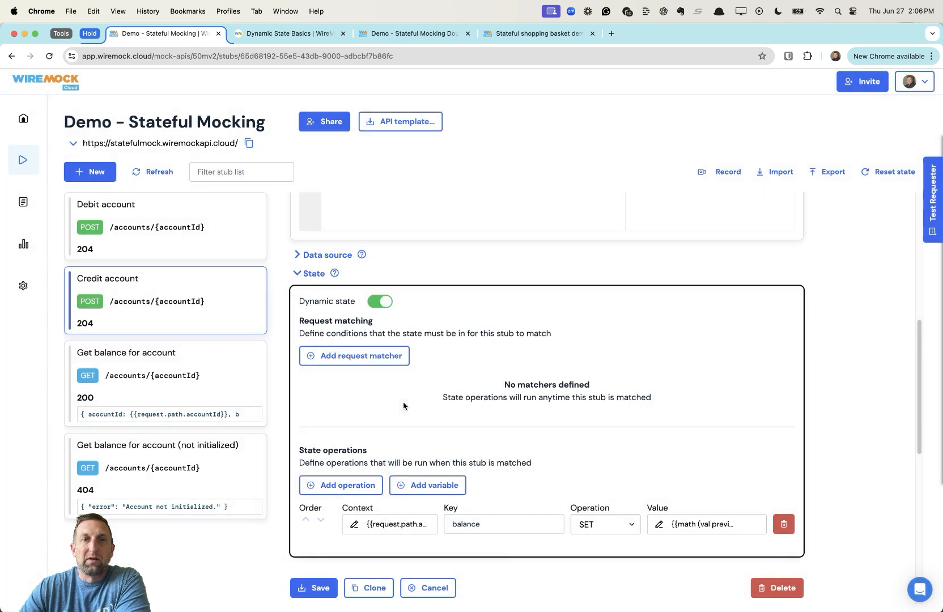
# Step: Open the Debit account stub, inspect its state operation's value expression and close it unchanged
pyautogui.click(187, 250)
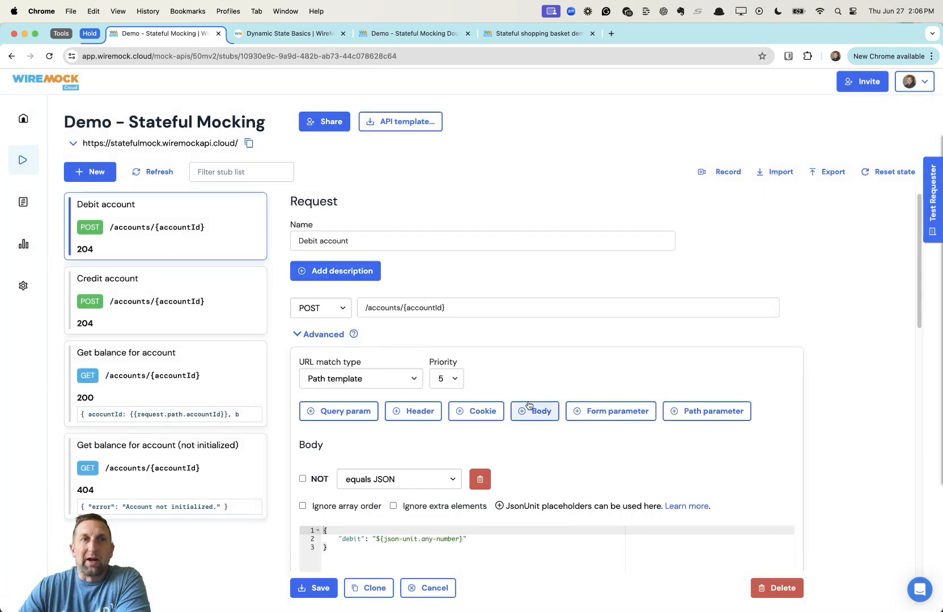
pyautogui.scroll(-5, 536, 417)
pyautogui.scroll(-5, 538, 418)
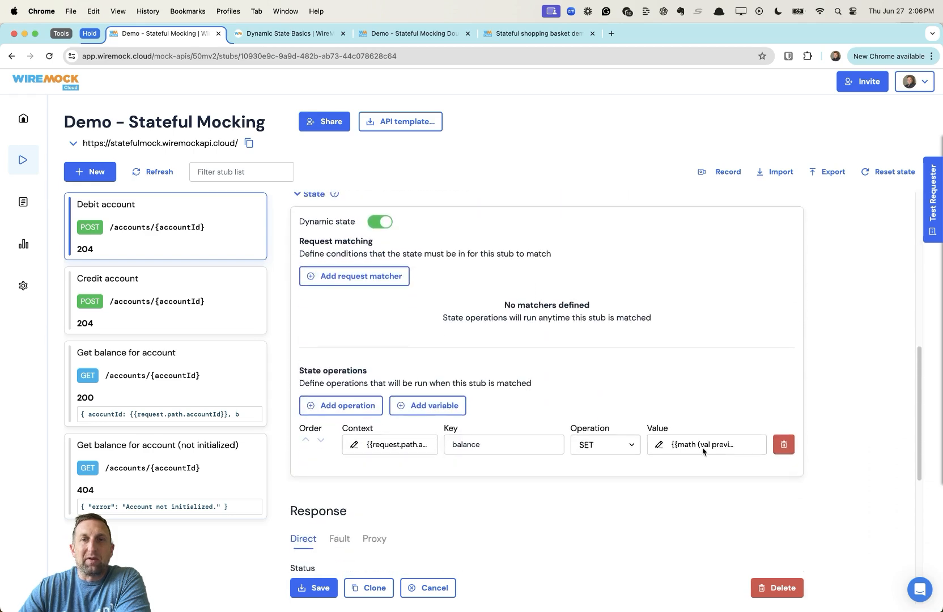
pyautogui.click(703, 448)
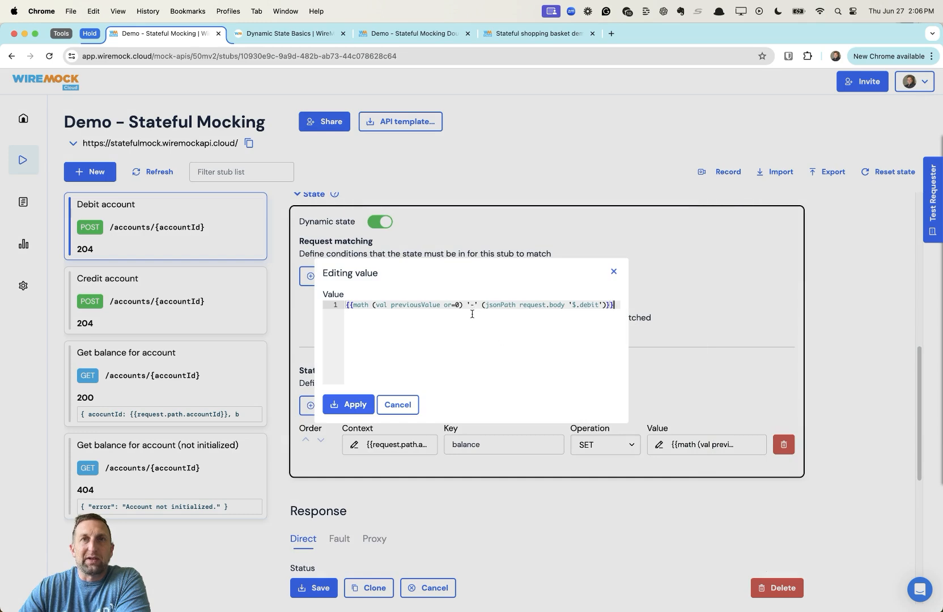
pyautogui.click(407, 402)
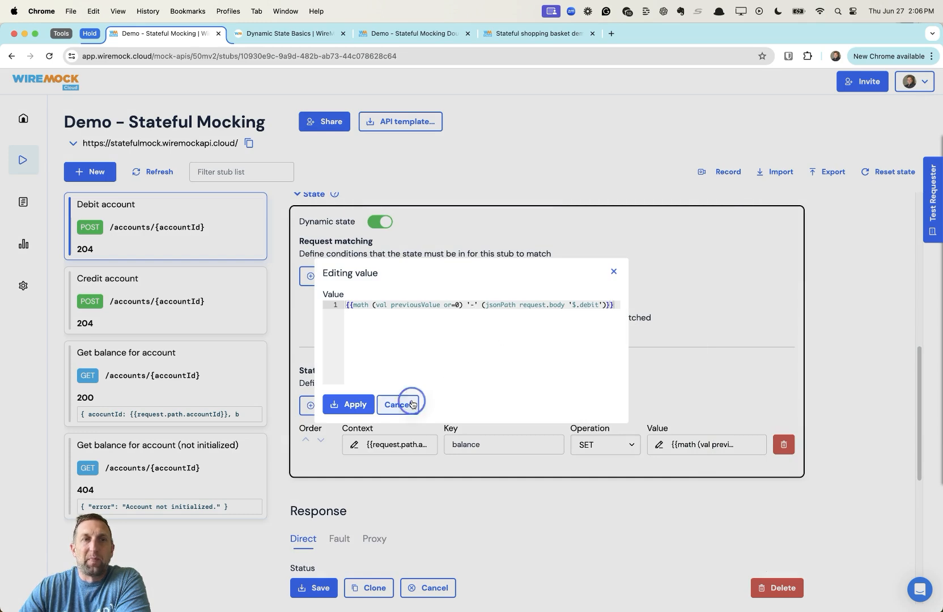
# Step: Open the Get balance for account stub and send a test GET request to /accounts/0
pyautogui.click(241, 378)
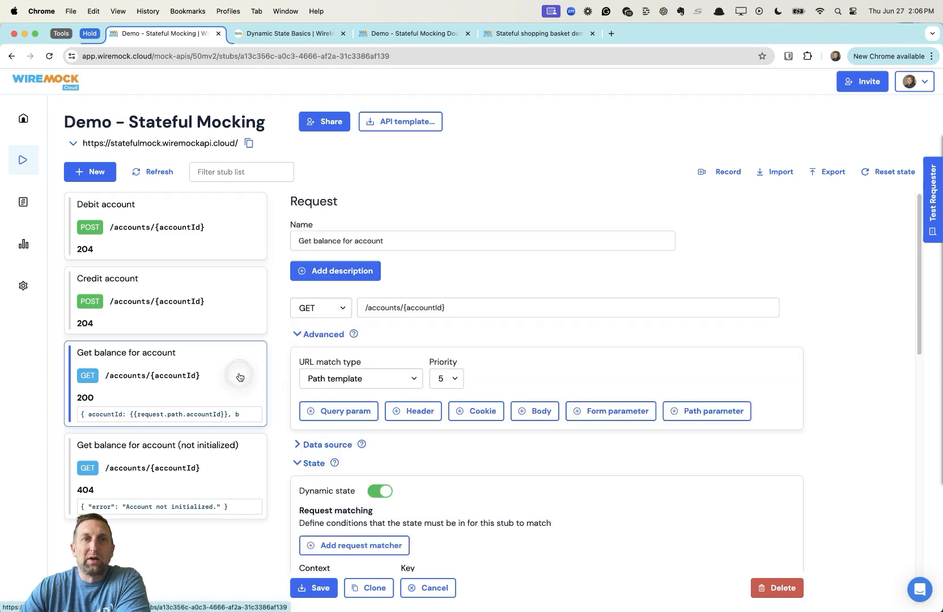
pyautogui.click(935, 219)
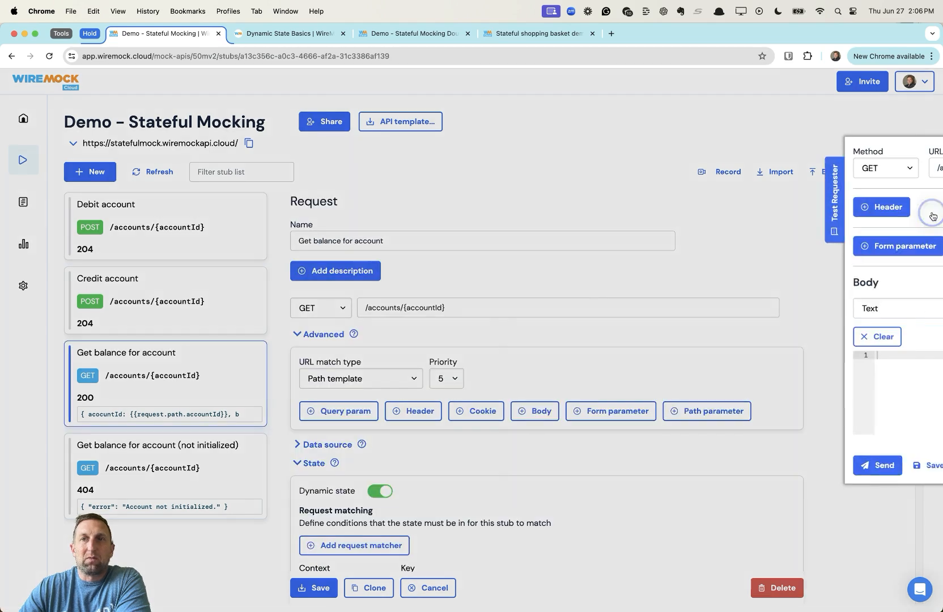
pyautogui.write('0')
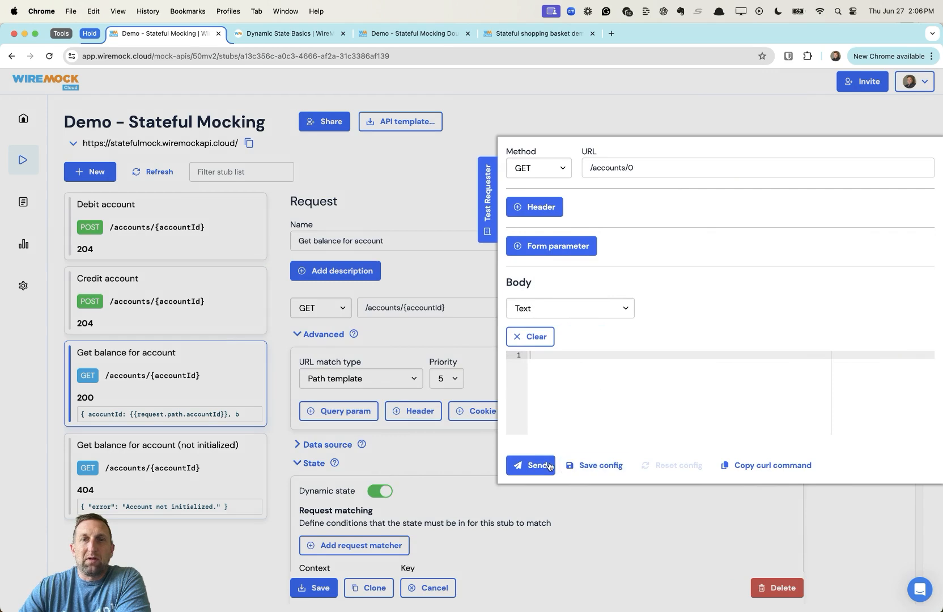
pyautogui.click(530, 465)
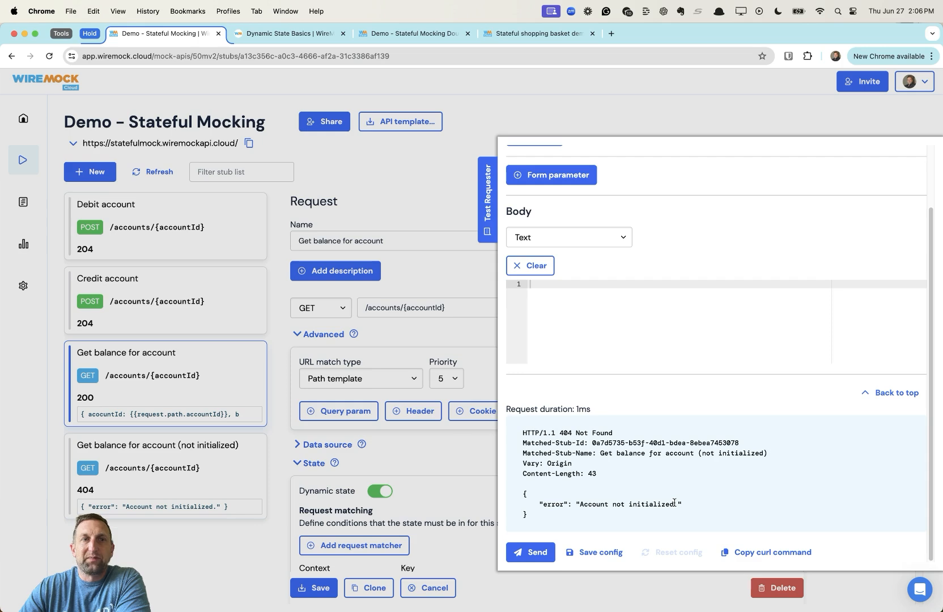
# Step: Open the Credit account stub and send a test POST request to /accounts/0 with the credit value set to 100
pyautogui.click(145, 292)
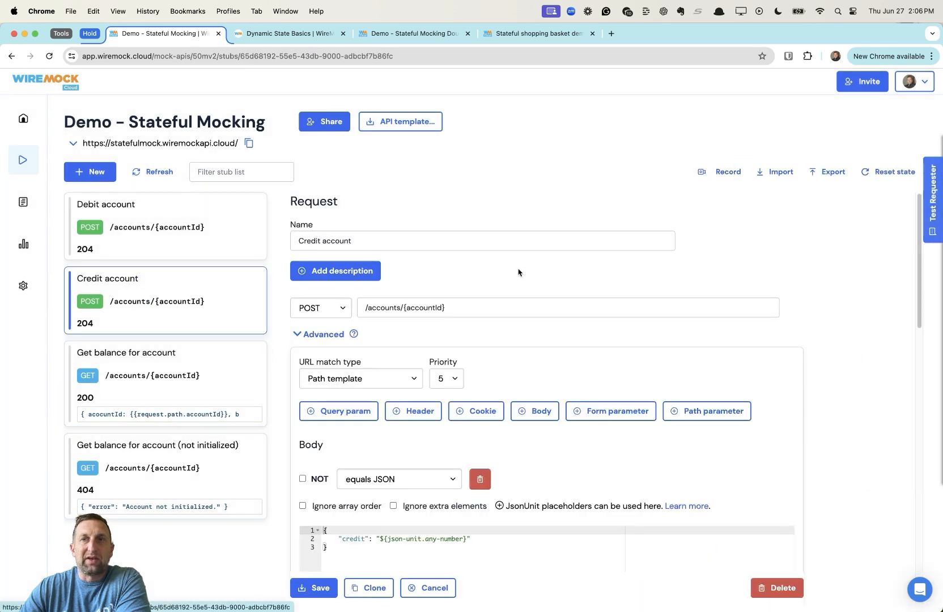
pyautogui.click(932, 214)
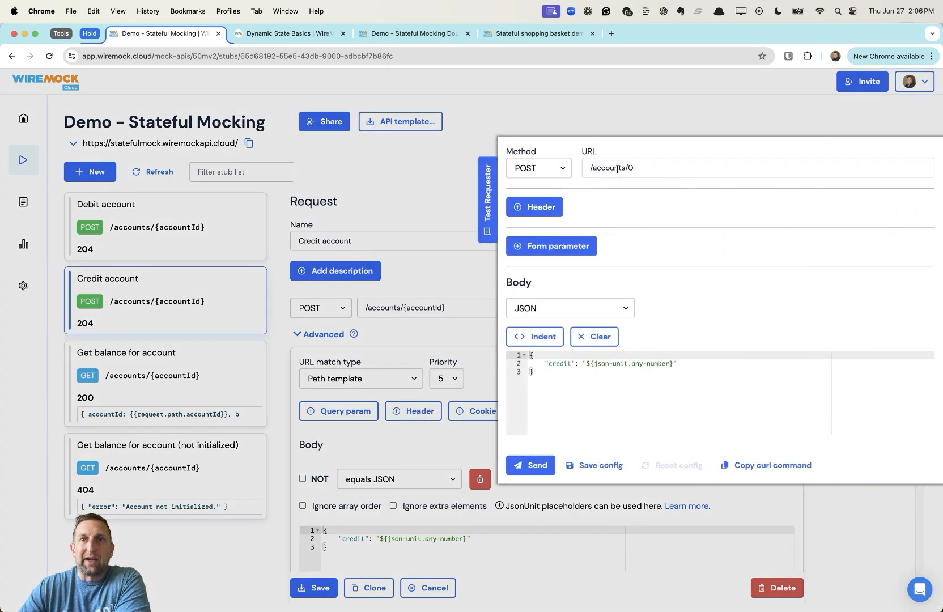
pyautogui.moveTo(584, 363); pyautogui.dragTo(680, 365)
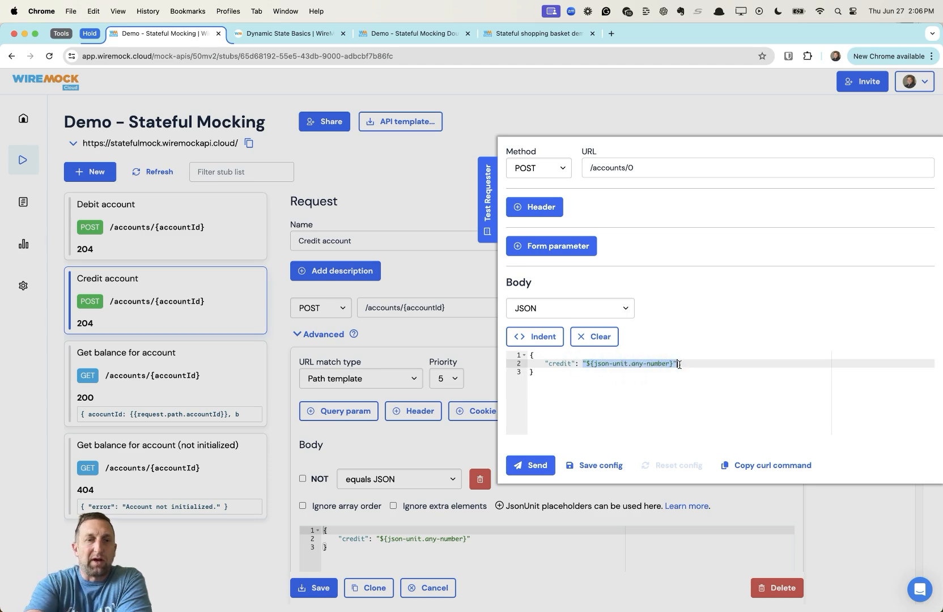
pyautogui.press('BackSpace')
pyautogui.write('100')
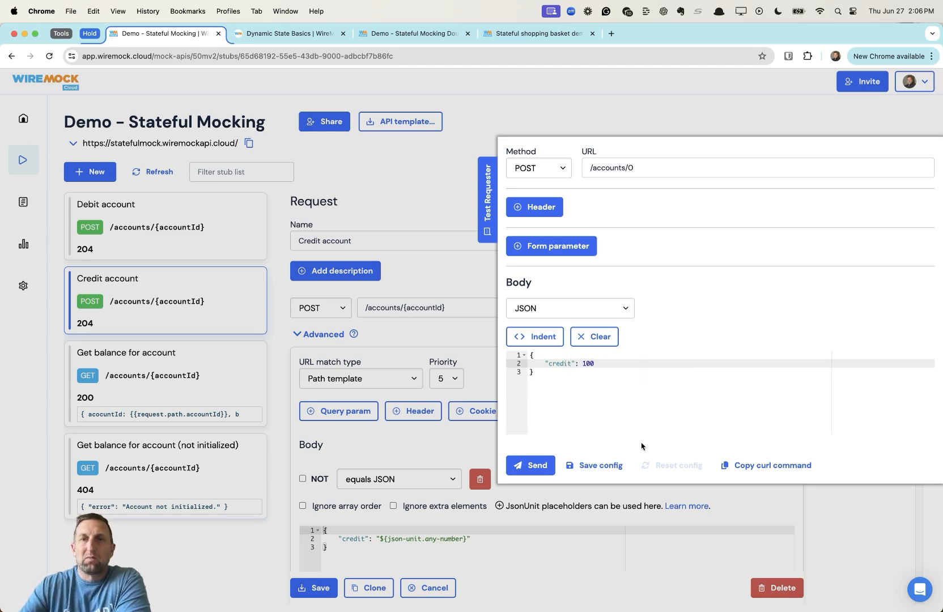
pyautogui.click(543, 466)
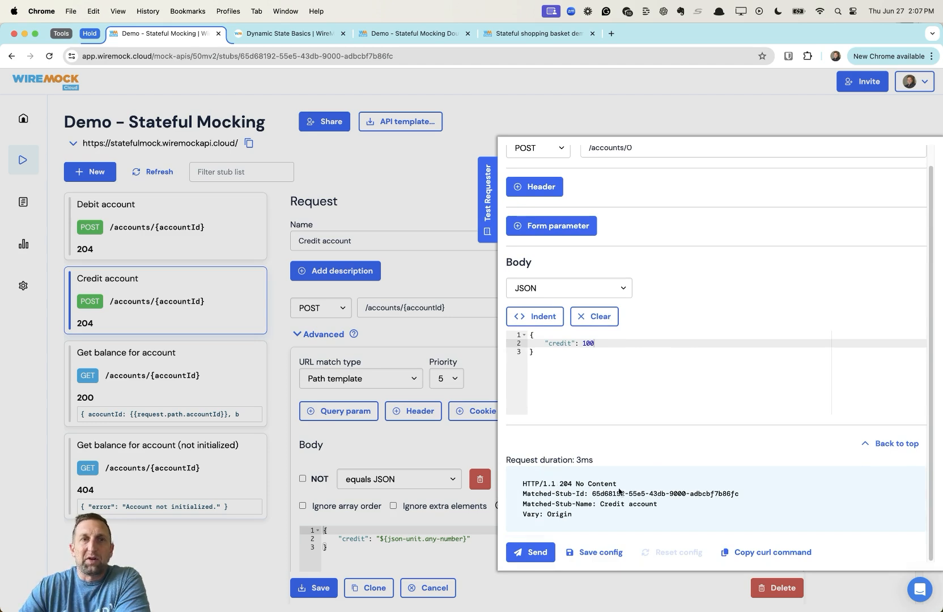
# Step: Return to the Get balance for account stub and request the balance of /accounts/0 after the credit
pyautogui.click(205, 394)
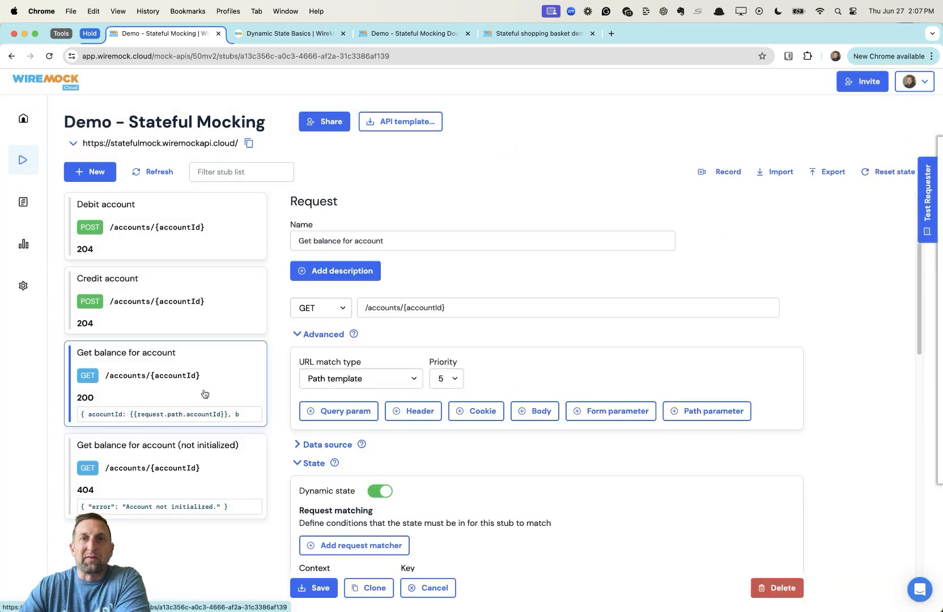
pyautogui.click(932, 211)
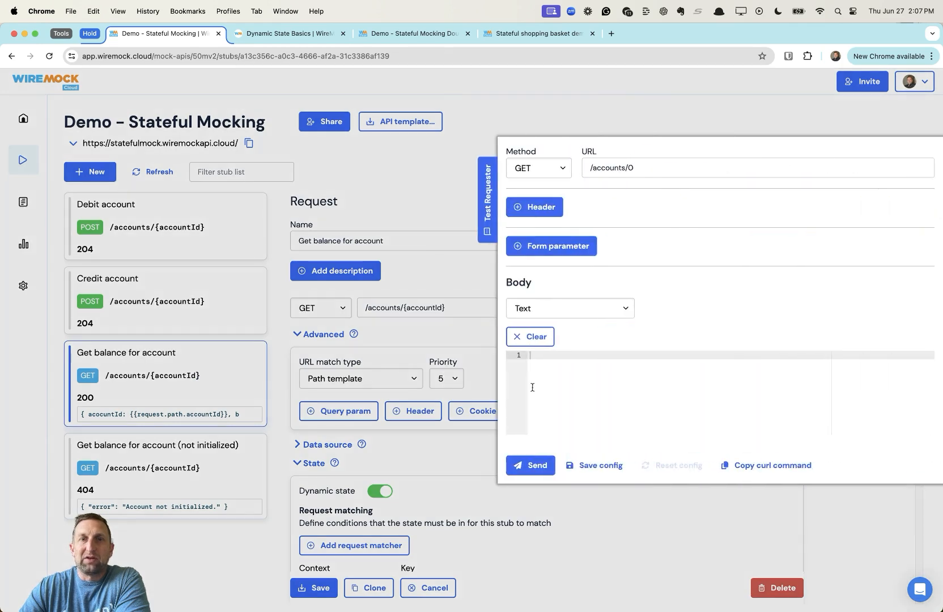
pyautogui.click(531, 468)
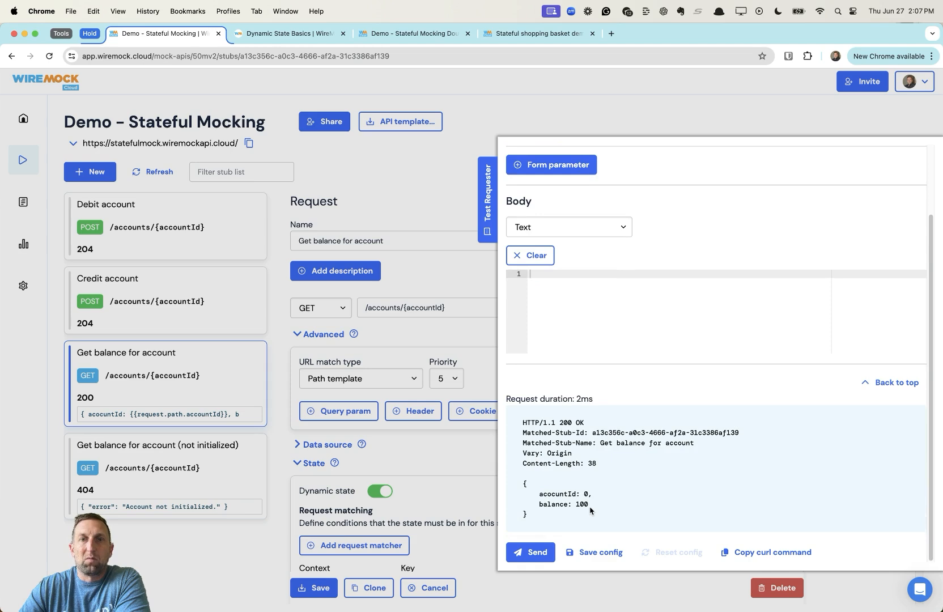
# Step: Open the Debit account stub and send a test POST request to /accounts/0 with the debit value set to 99
pyautogui.click(179, 218)
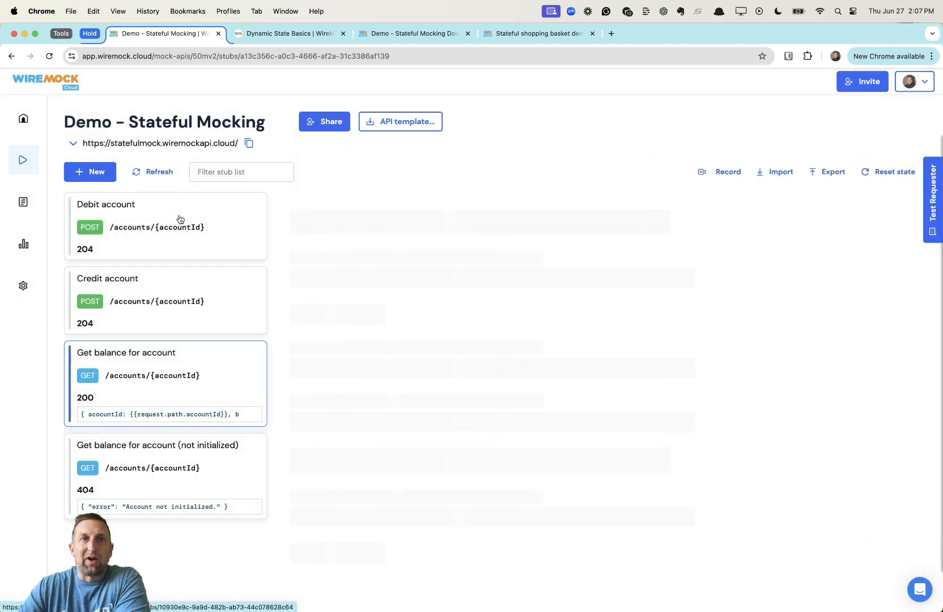
pyautogui.click(932, 200)
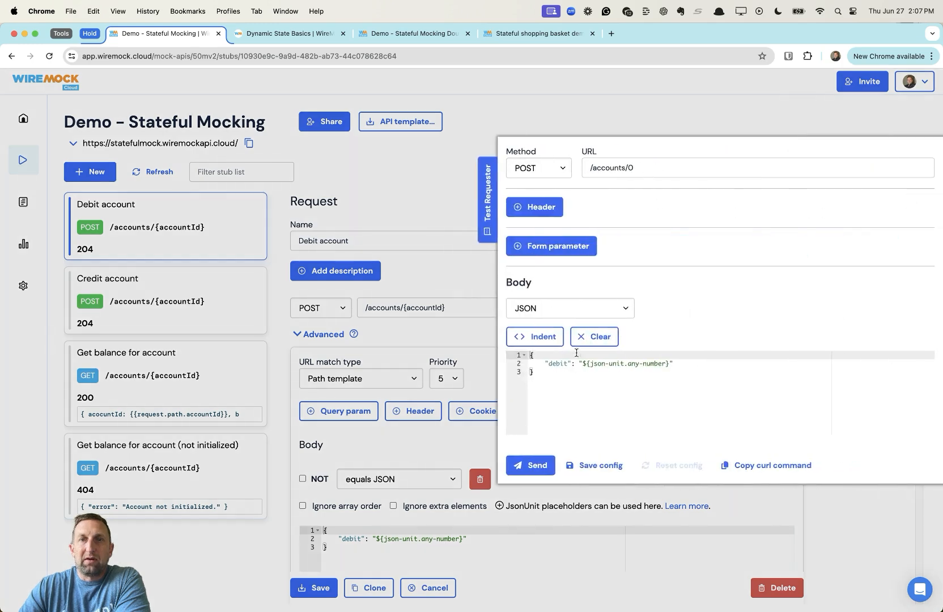
pyautogui.moveTo(579, 359); pyautogui.dragTo(672, 361)
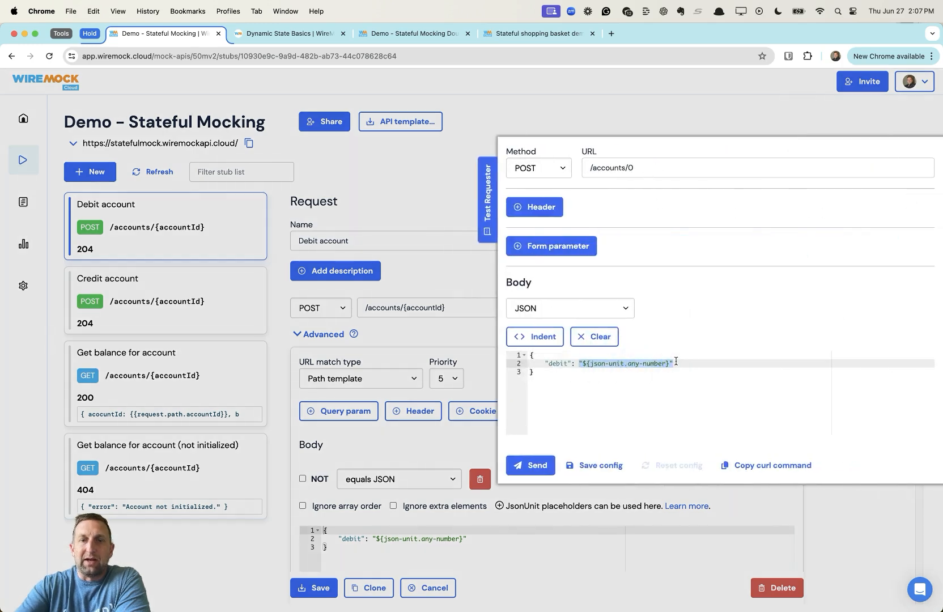
pyautogui.write('99')
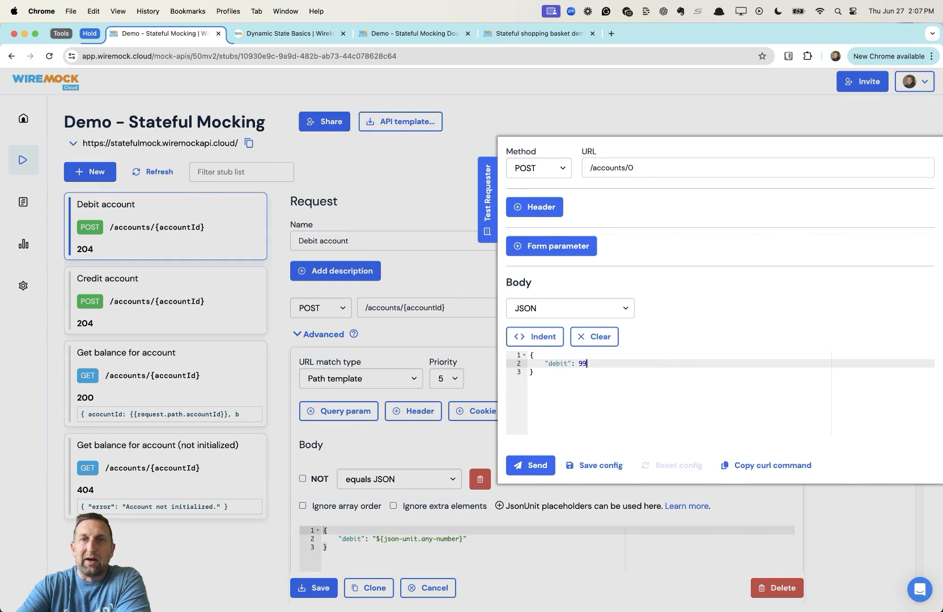
pyautogui.click(537, 470)
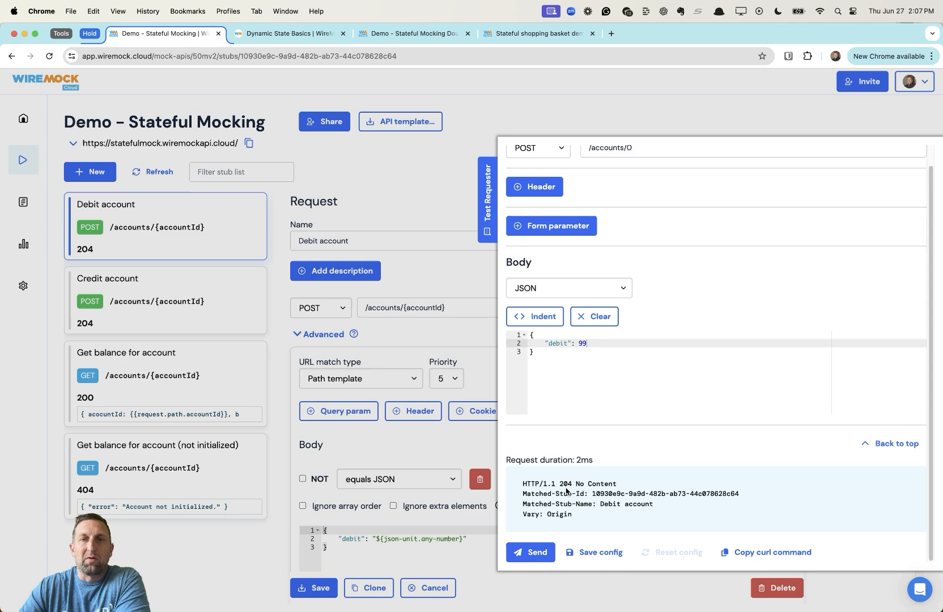
# Step: Reopen the Get balance for account stub and request the balance of /accounts/0 after the debit
pyautogui.click(239, 377)
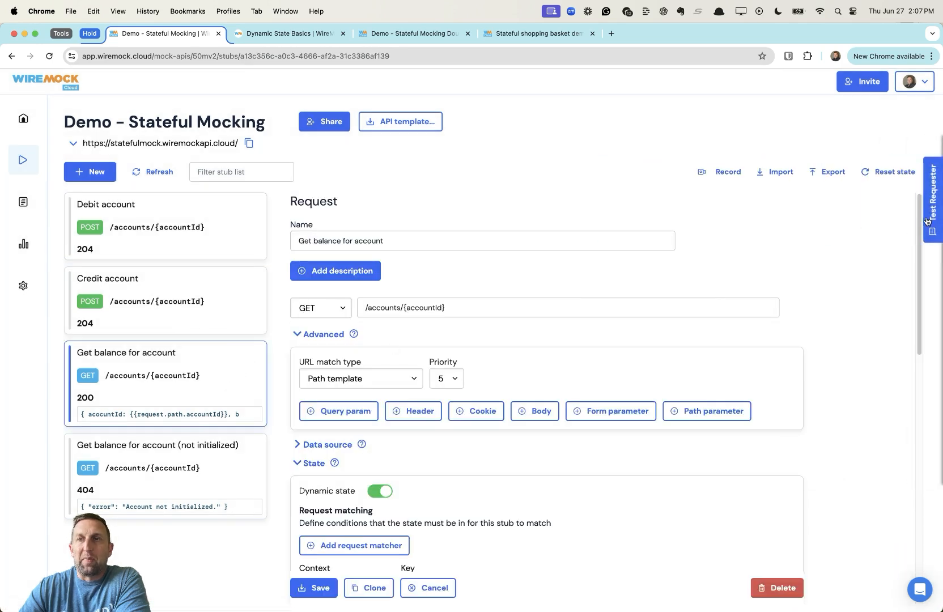
pyautogui.click(930, 221)
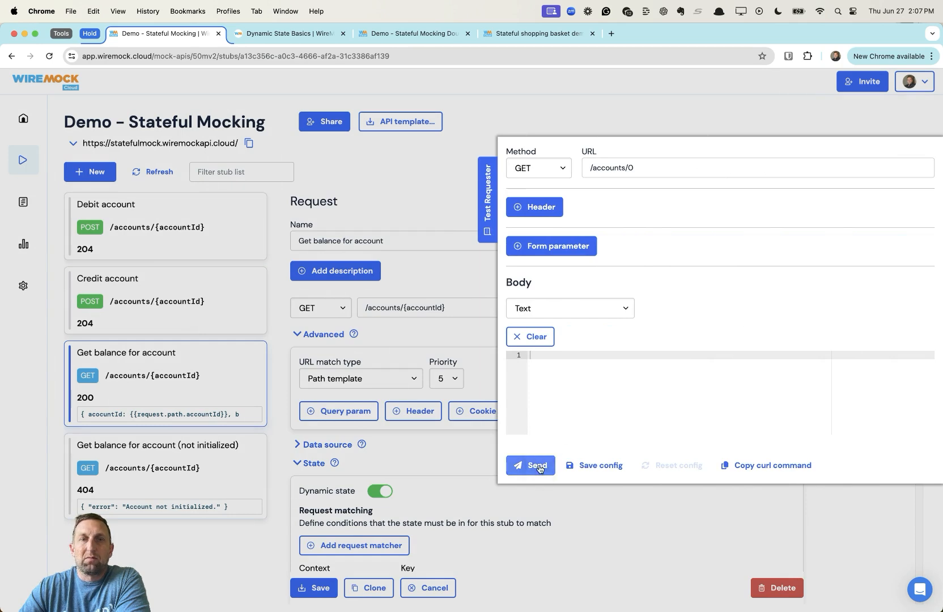
pyautogui.click(536, 465)
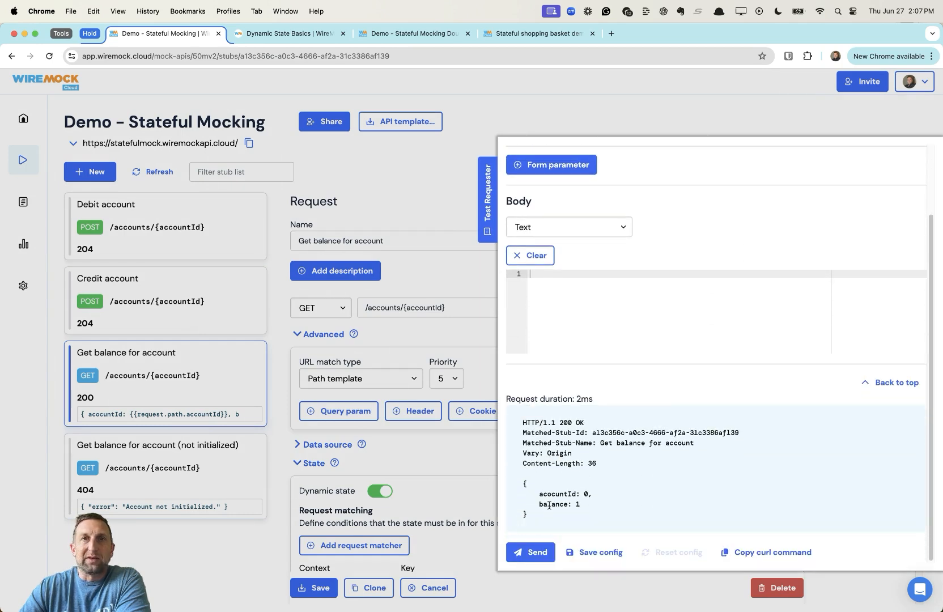
# Step: Change the test request URL to /accounts/4 and send the GET balance request
pyautogui.scroll(3, 663, 339)
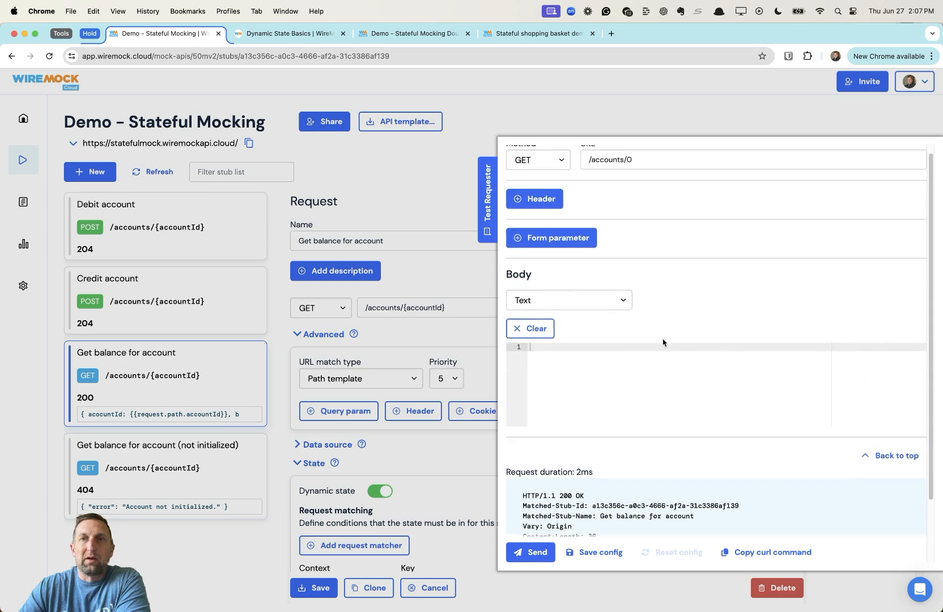
pyautogui.click(653, 163)
pyautogui.press('BackSpace')
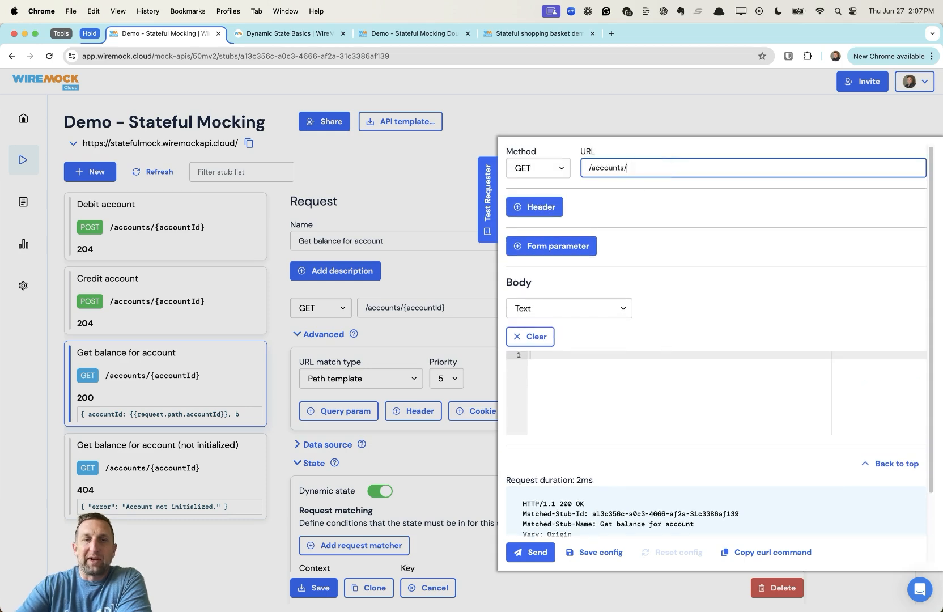
pyautogui.write('4')
pyautogui.click(548, 553)
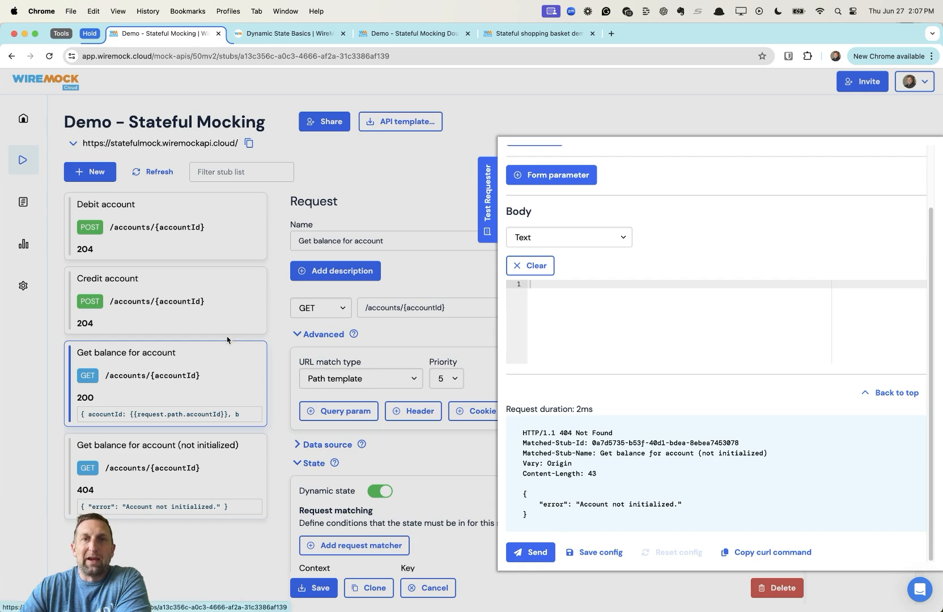
# Step: Open the Credit account stub and send a test POST request to /accounts/4 with the credit value set to 7423
pyautogui.click(210, 313)
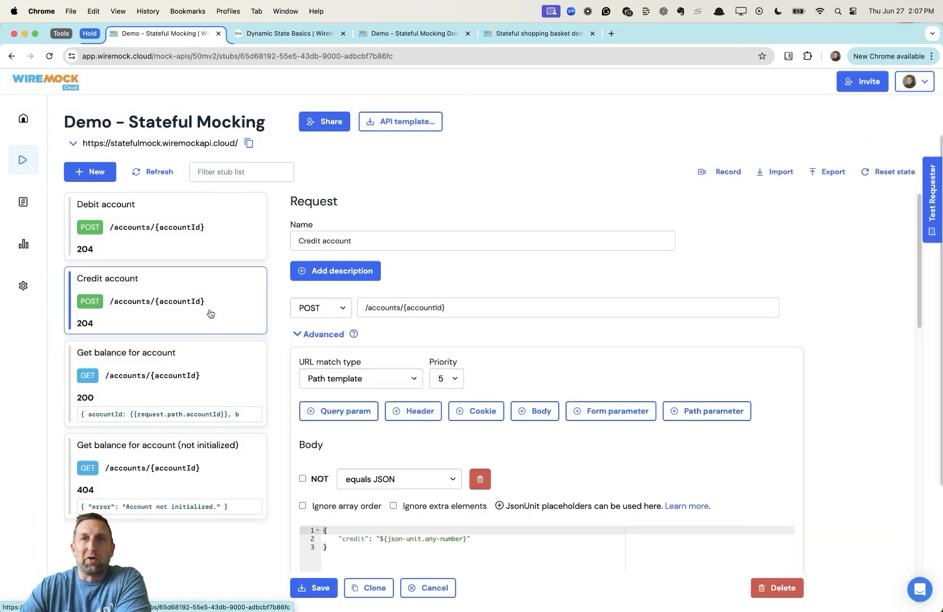
pyautogui.click(932, 199)
pyautogui.press('BackSpace')
pyautogui.write('4')
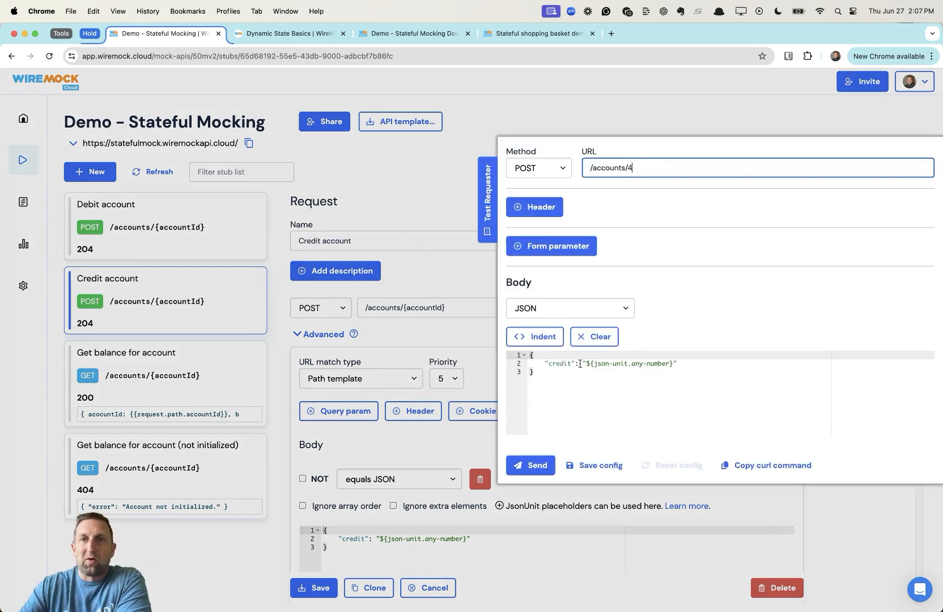
pyautogui.moveTo(583, 363); pyautogui.dragTo(687, 362)
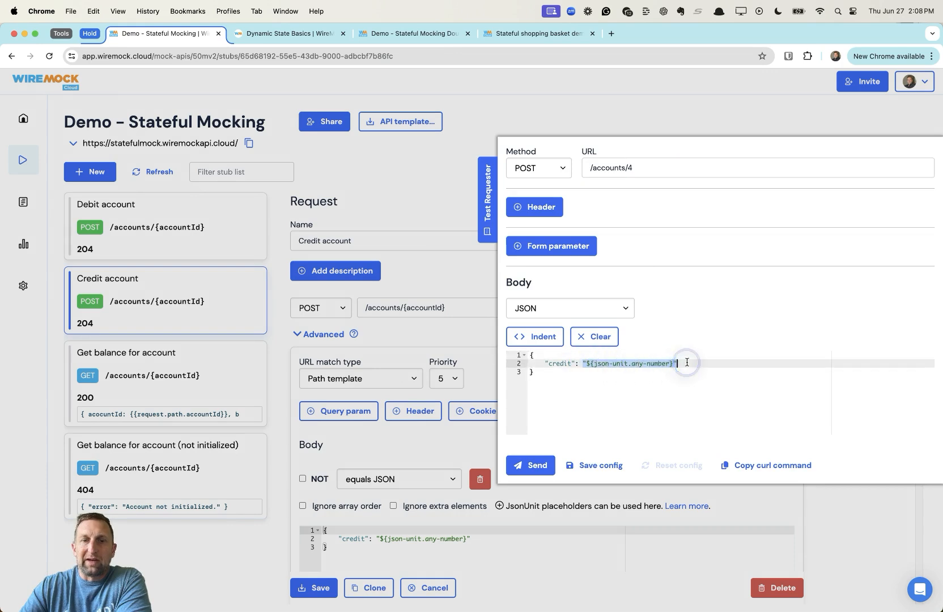
pyautogui.write('7423')
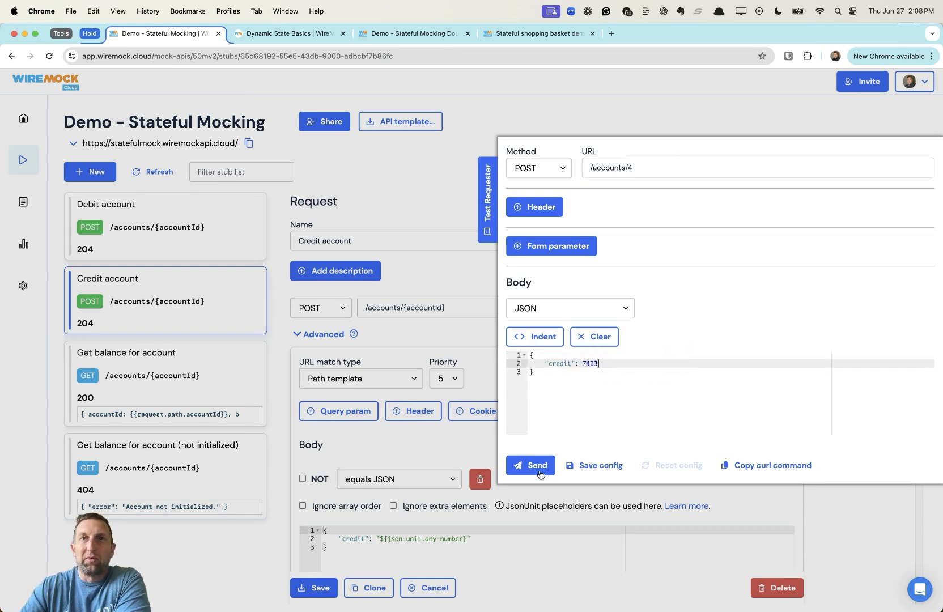
pyautogui.click(538, 466)
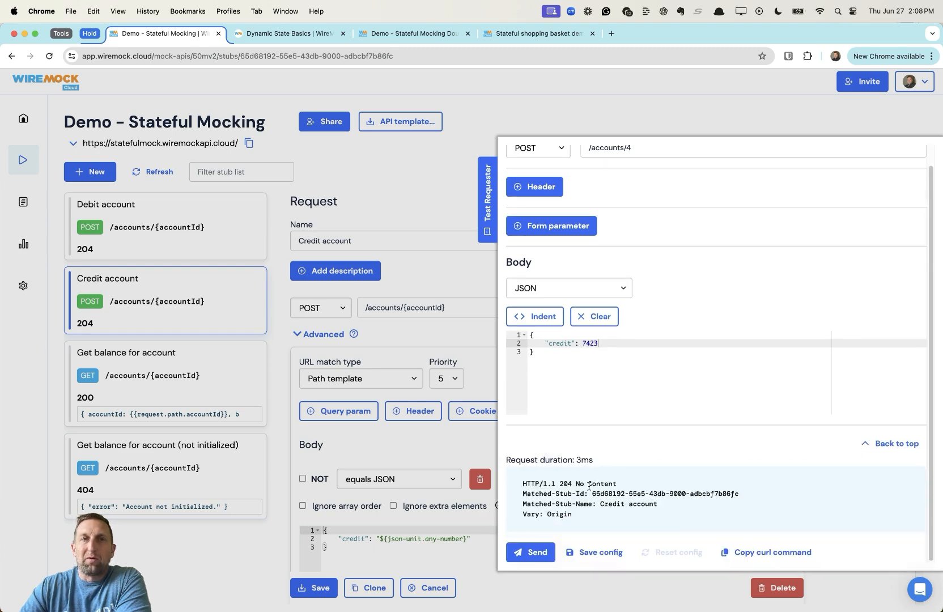
# Step: Open the Get balance for account stub, set the test request URL to /accounts/4 and send the GET request
pyautogui.click(187, 377)
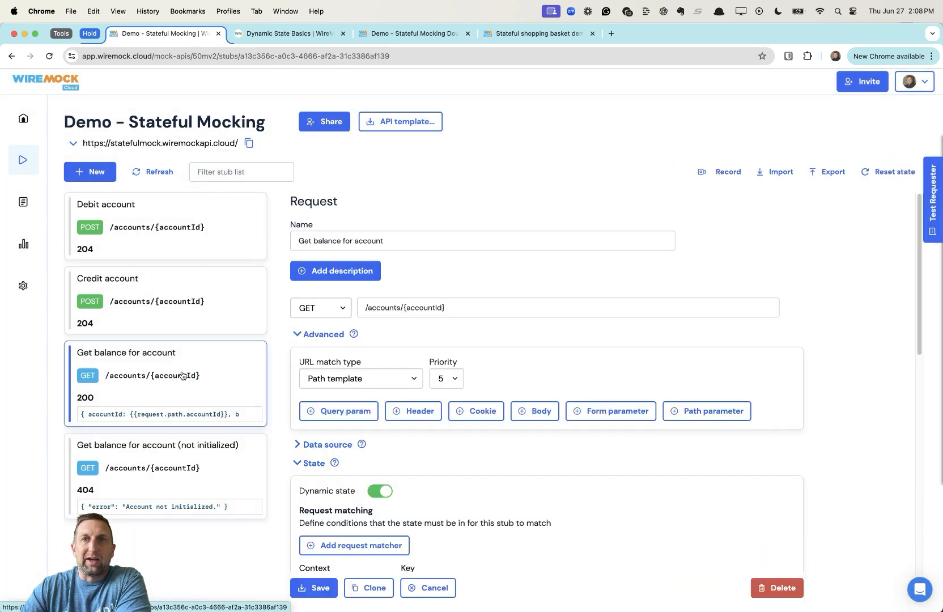
pyautogui.click(934, 199)
pyautogui.click(656, 168)
pyautogui.press('BackSpace')
pyautogui.write('4')
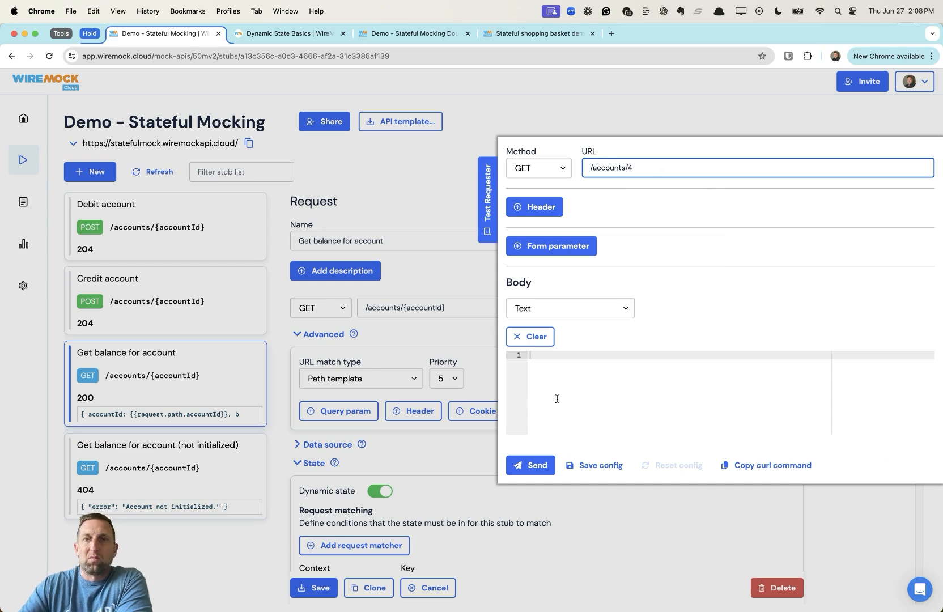
pyautogui.click(536, 467)
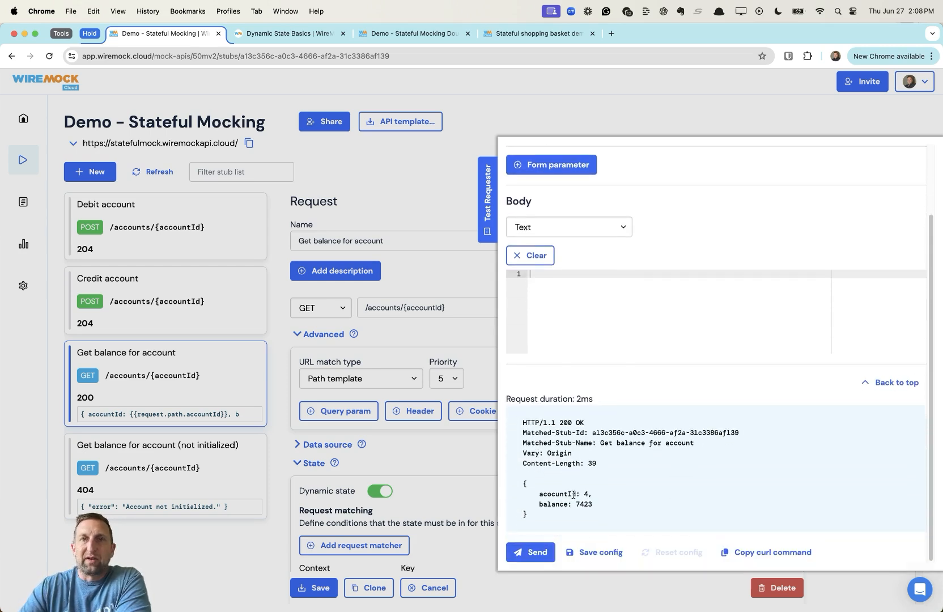
# Step: Switch the test request URL back to /accounts/0 and send the balance request to check that account
pyautogui.scroll(3, 661, 277)
pyautogui.click(653, 164)
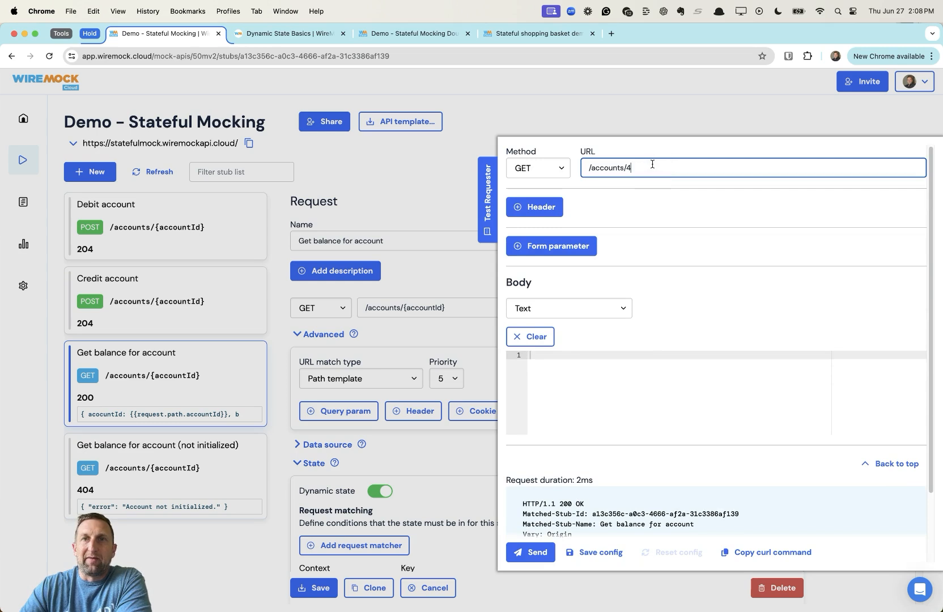
pyautogui.press('BackSpace')
pyautogui.write('0')
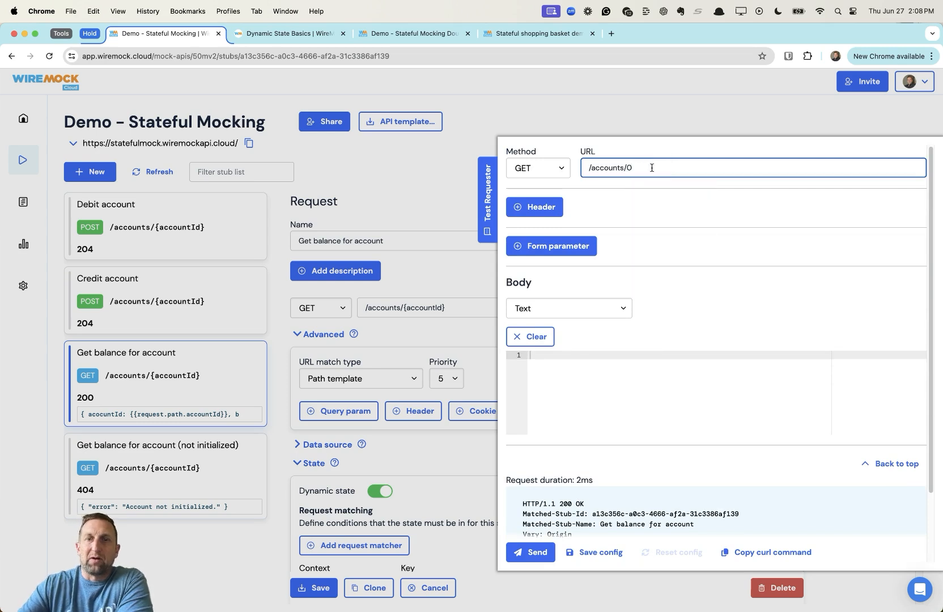
pyautogui.click(540, 550)
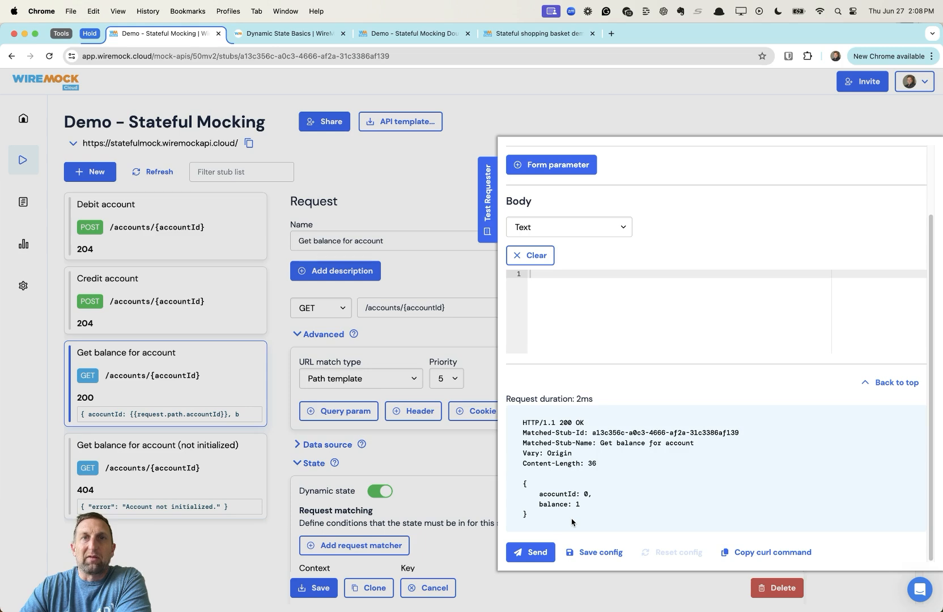
# Step: Close the Test Requester and reset all state and scenarios of the mock API
pyautogui.click(433, 222)
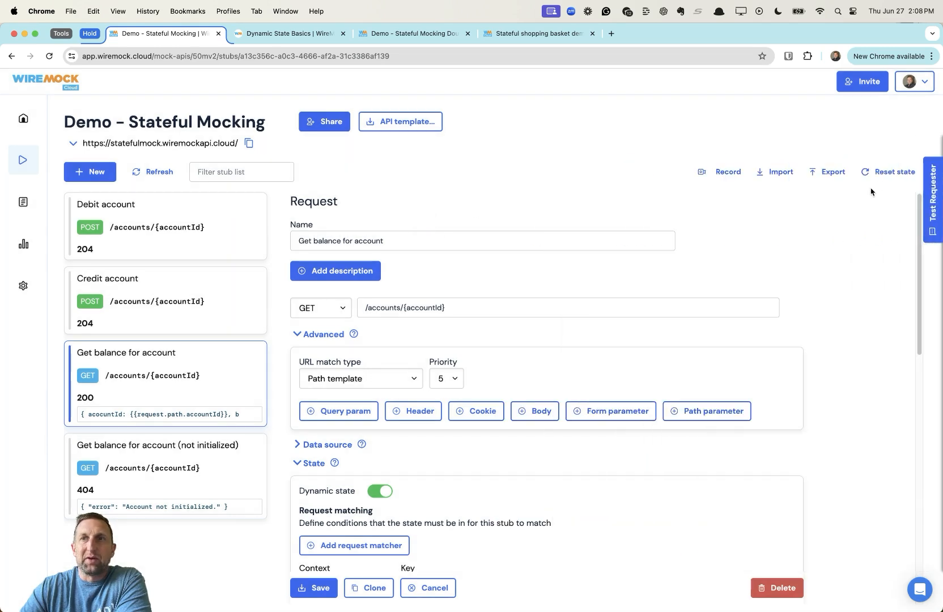
pyautogui.click(900, 177)
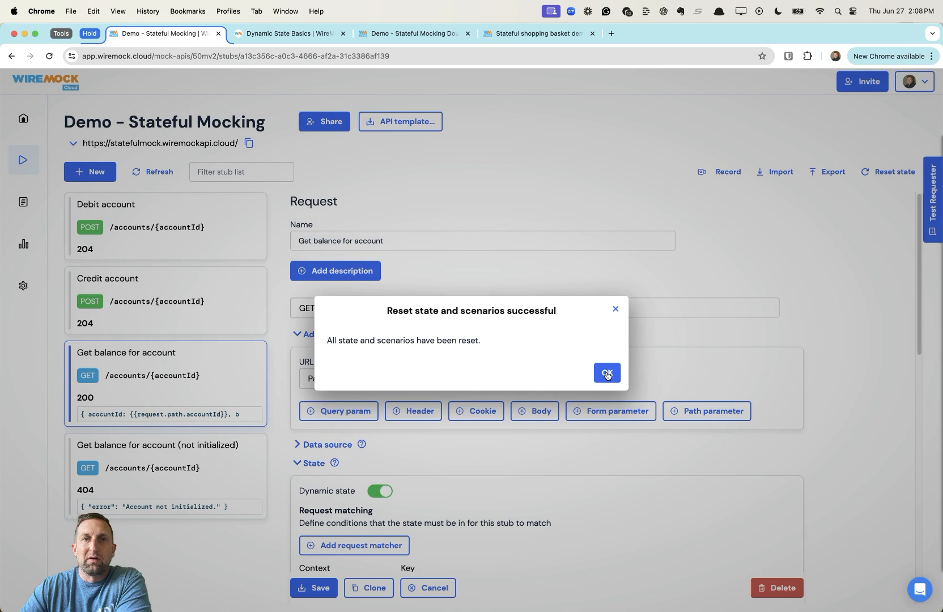
pyautogui.click(607, 375)
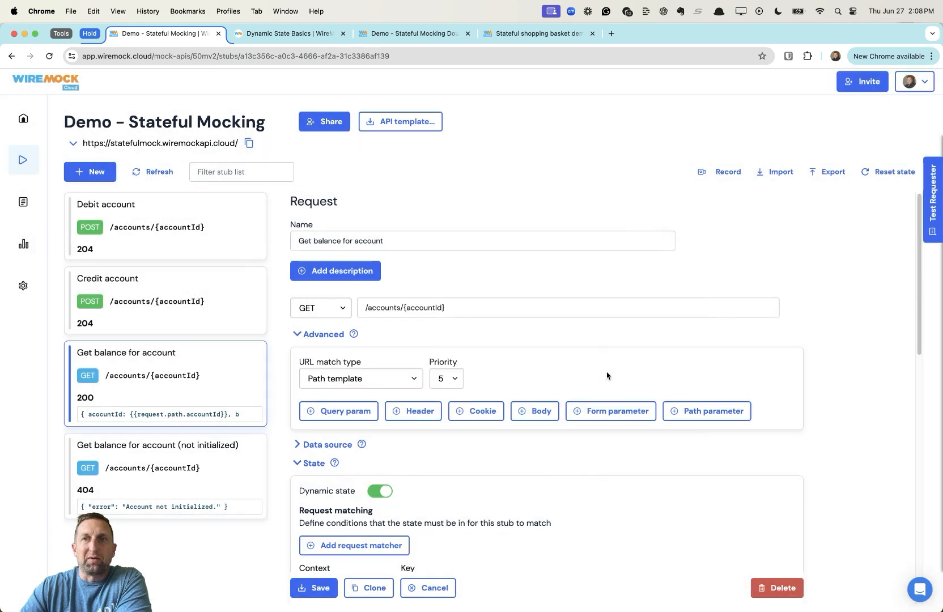
# Step: Reopen the Test Requester and resend the GET balance request to /accounts/0 after the state reset
pyautogui.click(932, 218)
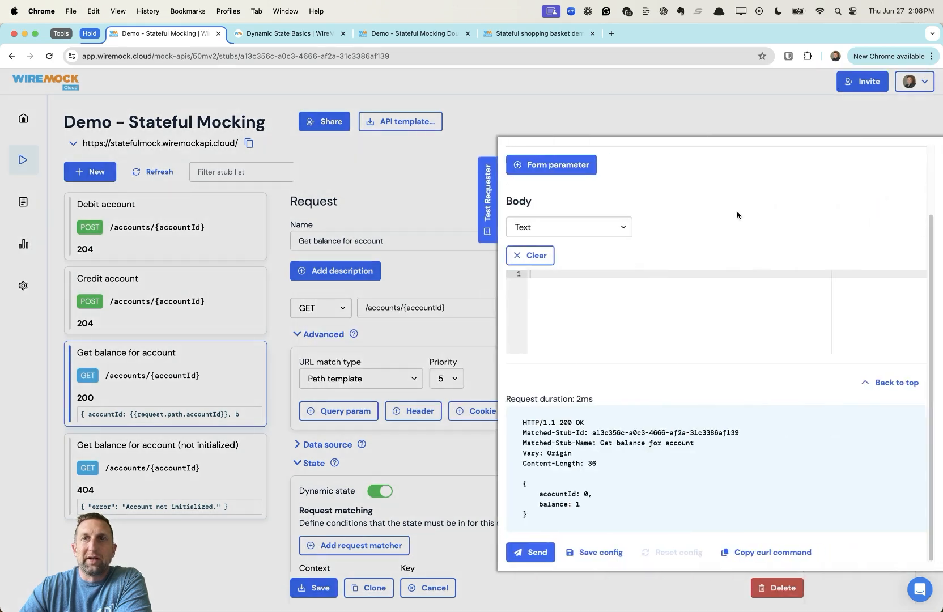
pyautogui.scroll(3, 681, 278)
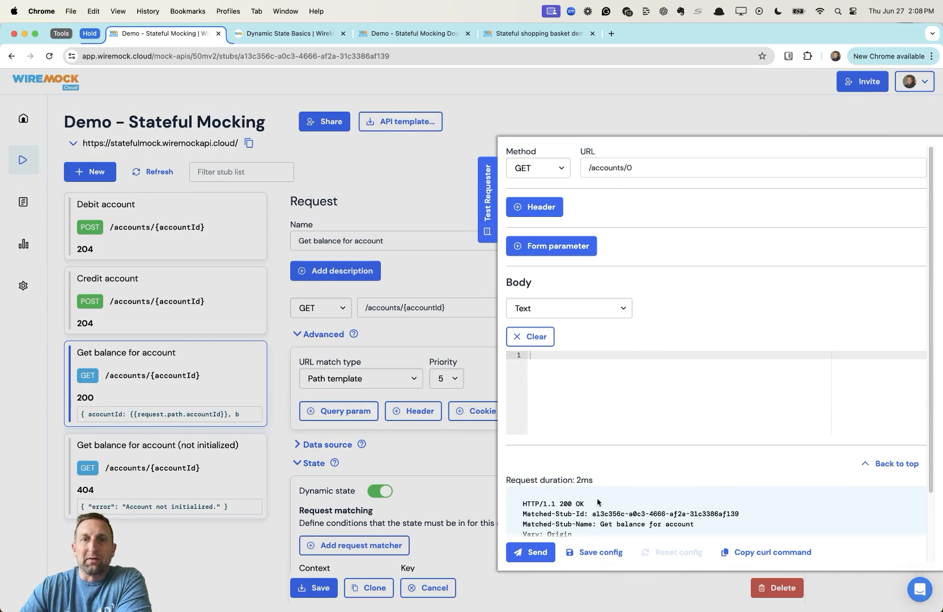
pyautogui.click(533, 551)
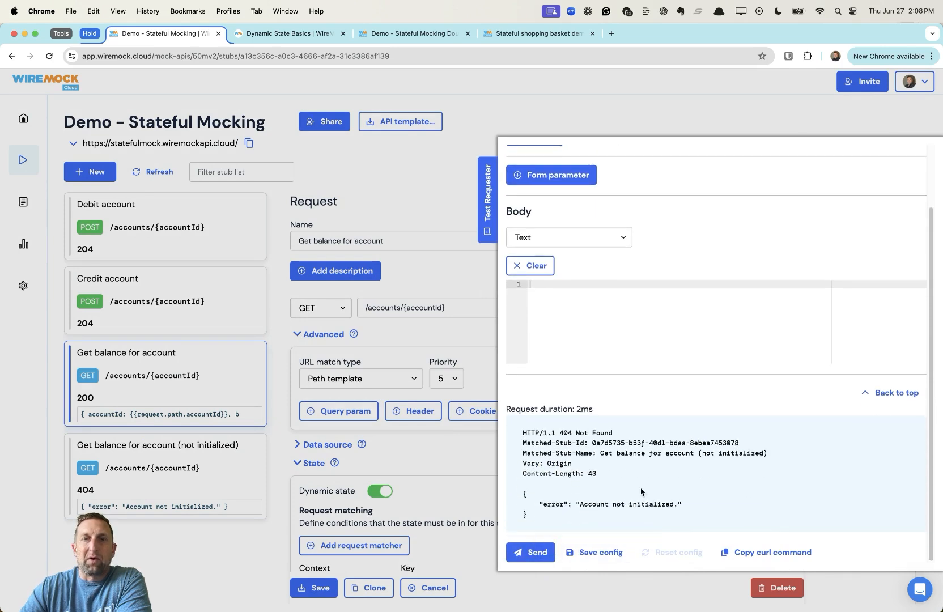